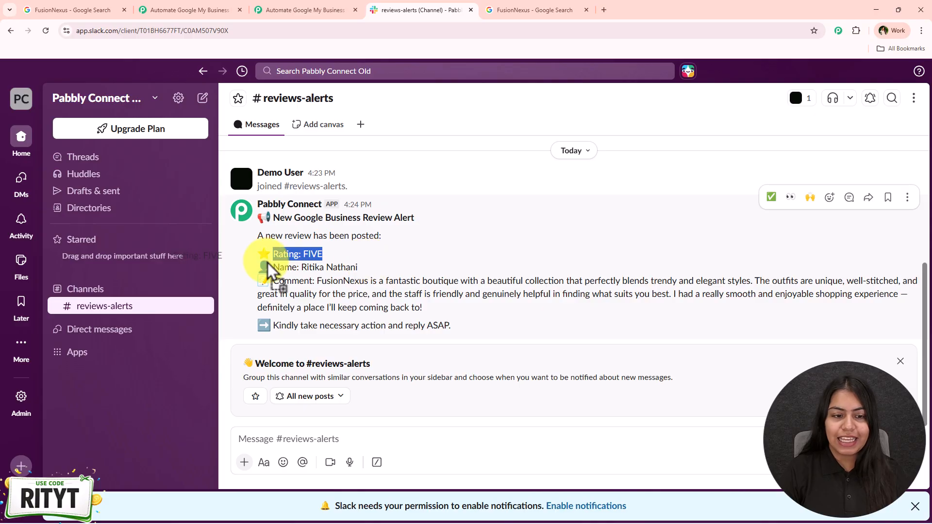
Examine the new review alert in the Slack reviews-alerts channel and the matching review in the FusionNexus Google listing.
left_click_drag(424, 308, 317, 281)
left_click(404, 257)
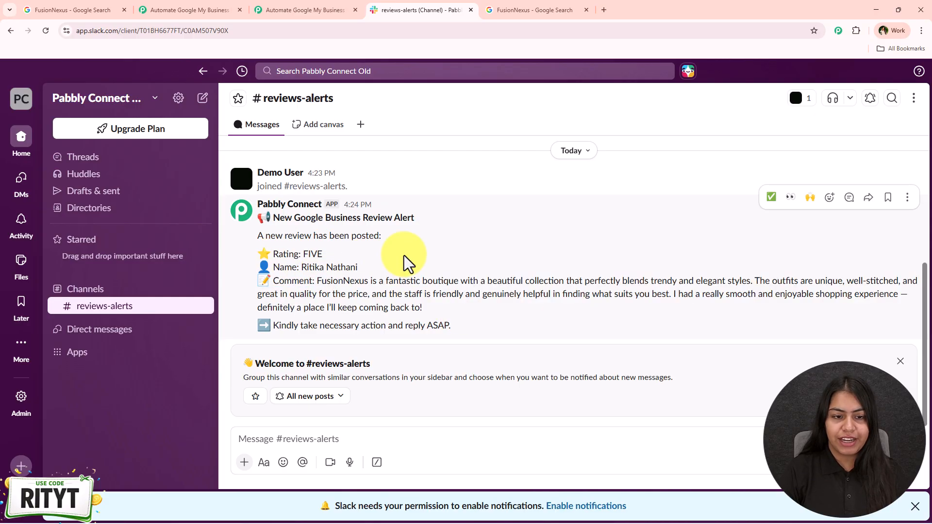
left_click(533, 5)
scroll(553, 438, "down", 1)
scroll(553, 439, "down", 5)
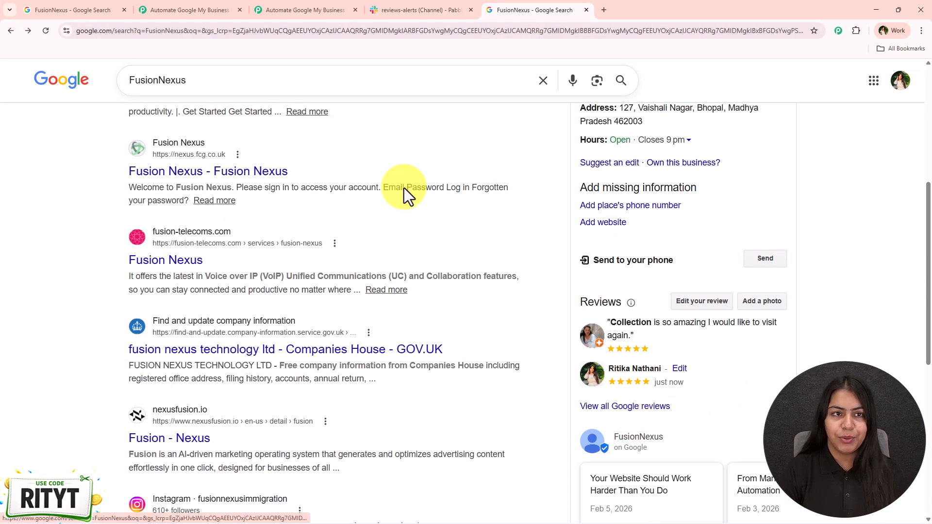
Review the finished Automate Google My Business Reviews workflow against its Slack alert, and bring up the empty workflow.
left_click(306, 8)
left_click(218, 3)
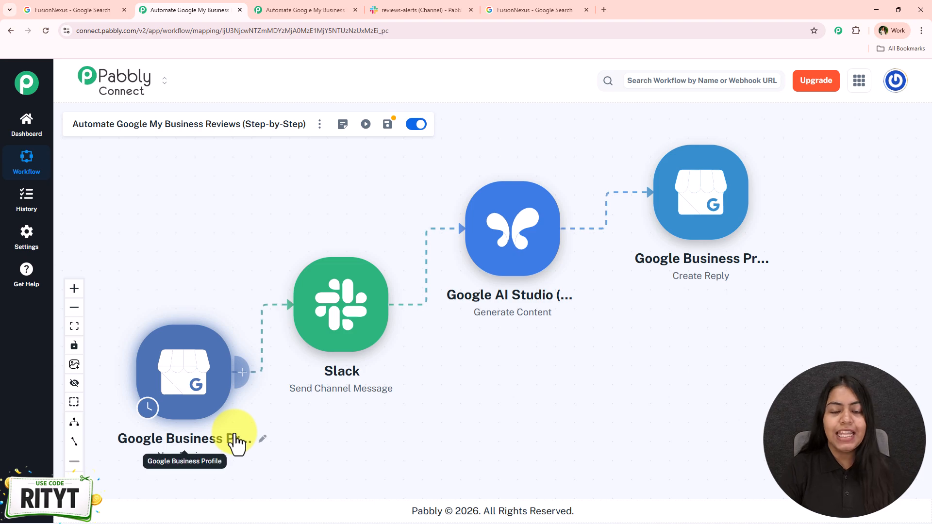
left_click(412, 9)
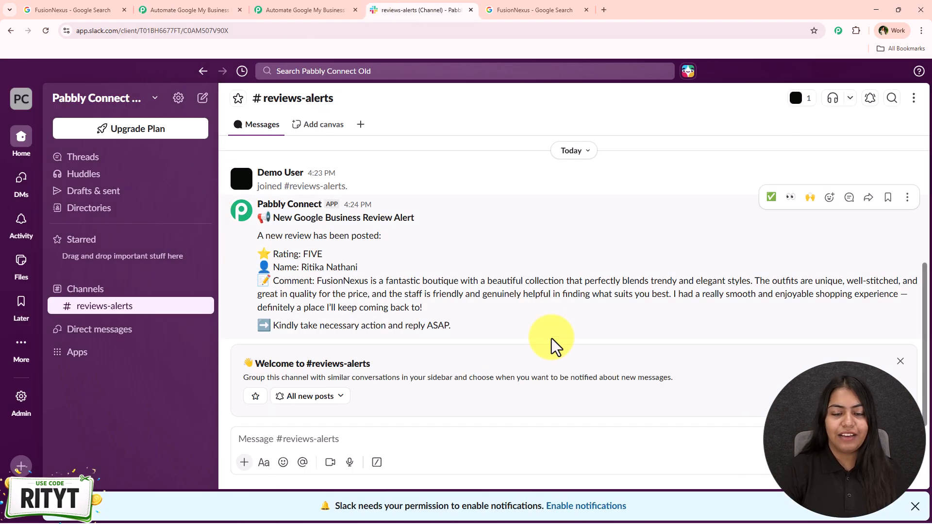
left_click(187, 9)
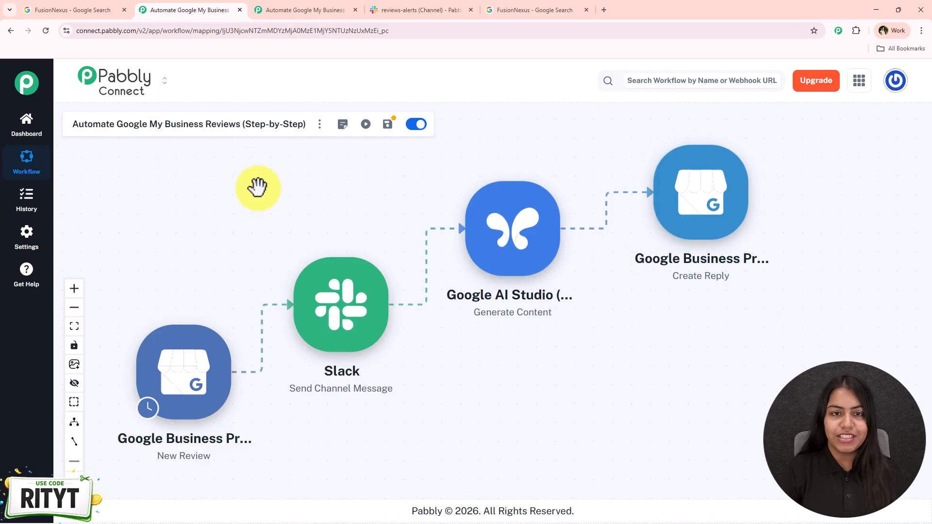
left_click(334, 6)
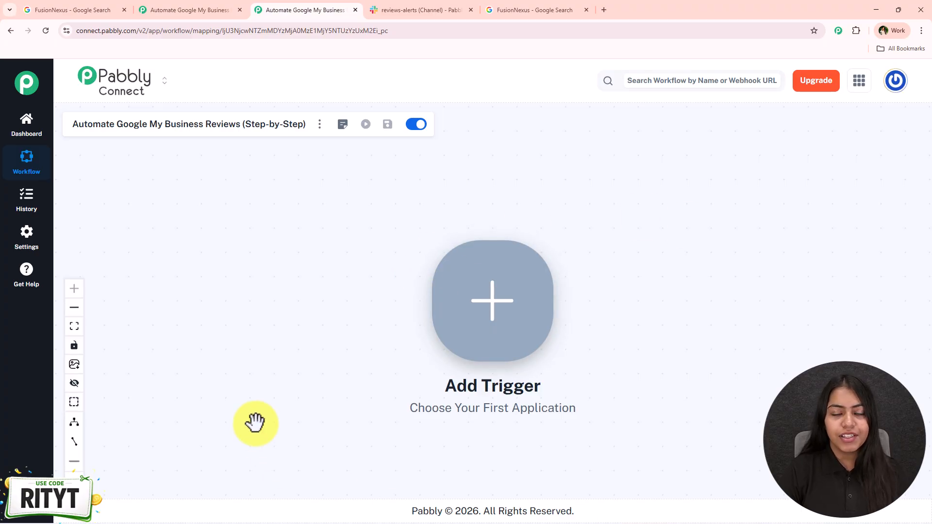
Open the Pabbly Connect website at pabbly.com/connect in a new browser tab and dismiss the limited offer pop-up.
left_click(607, 10)
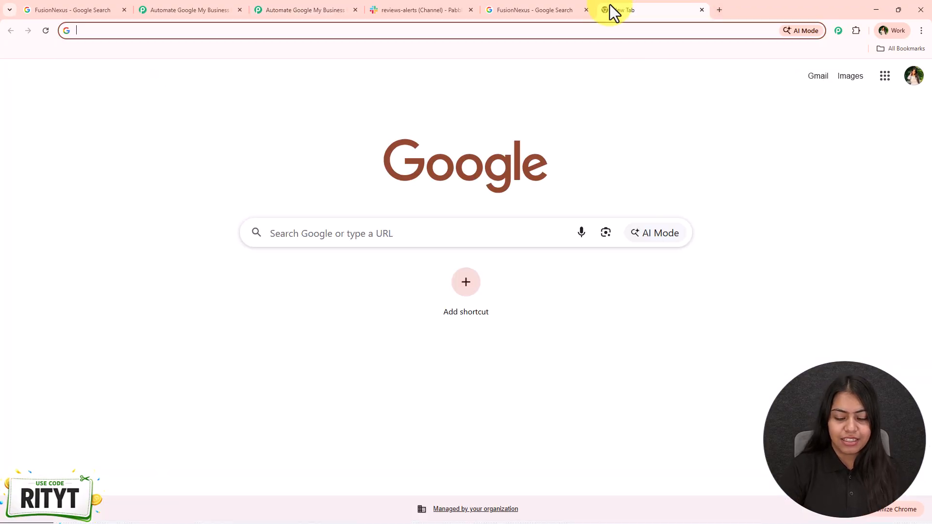
type("pabbly.com/conn")
key("Return")
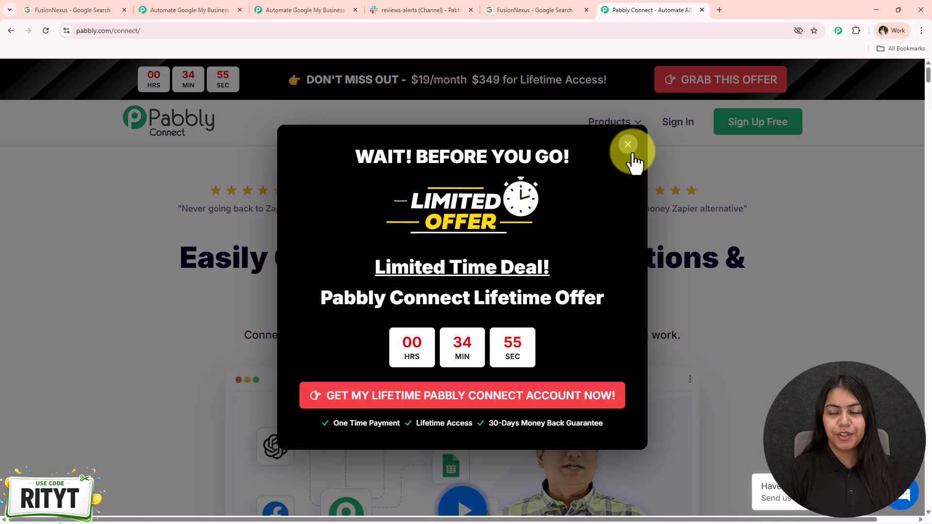
left_click(628, 145)
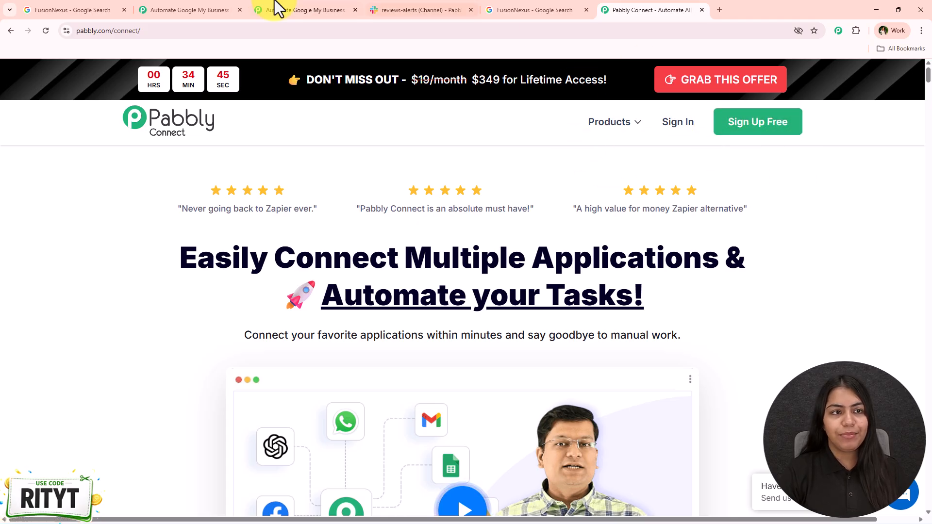
Examine the finished workflow's Slack, Google AI Studio and Create Reply steps alongside the alert in the Slack channel.
left_click(230, 8)
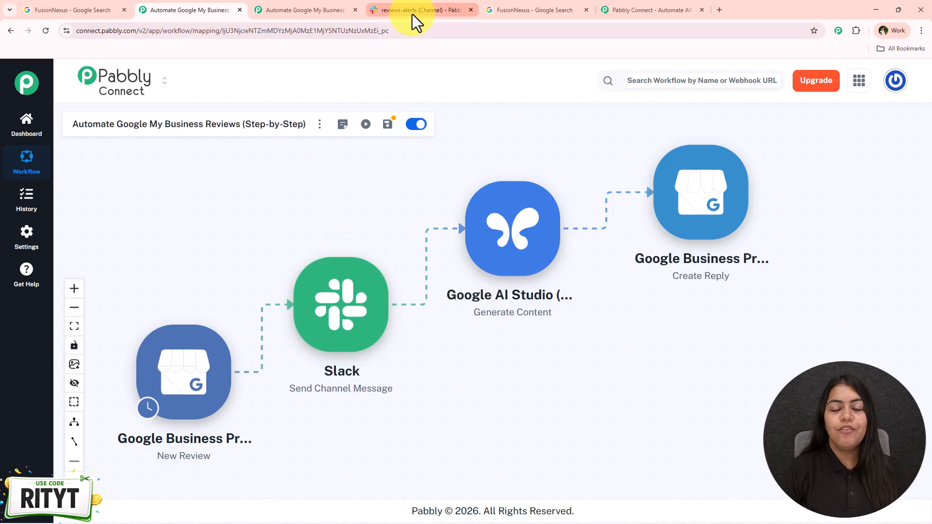
left_click(395, 7)
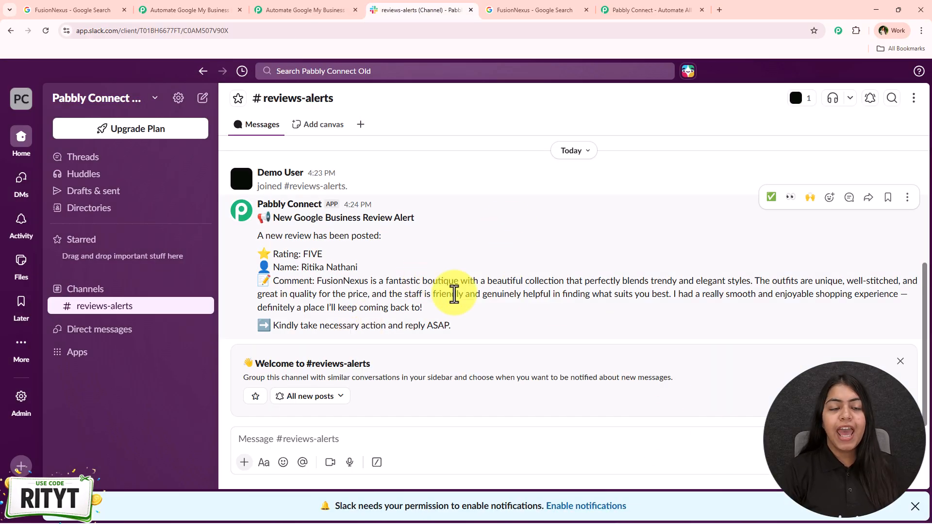
left_click(223, 7)
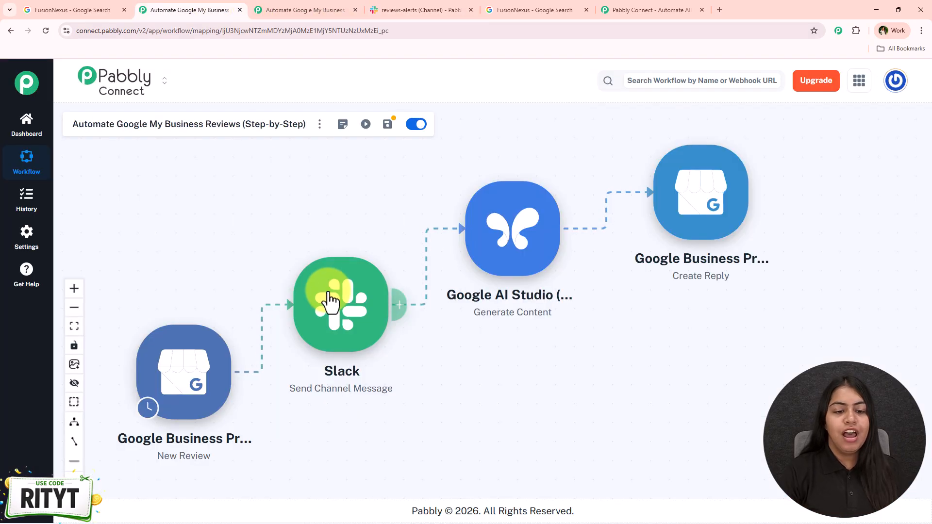
left_click_drag(495, 260, 500, 249)
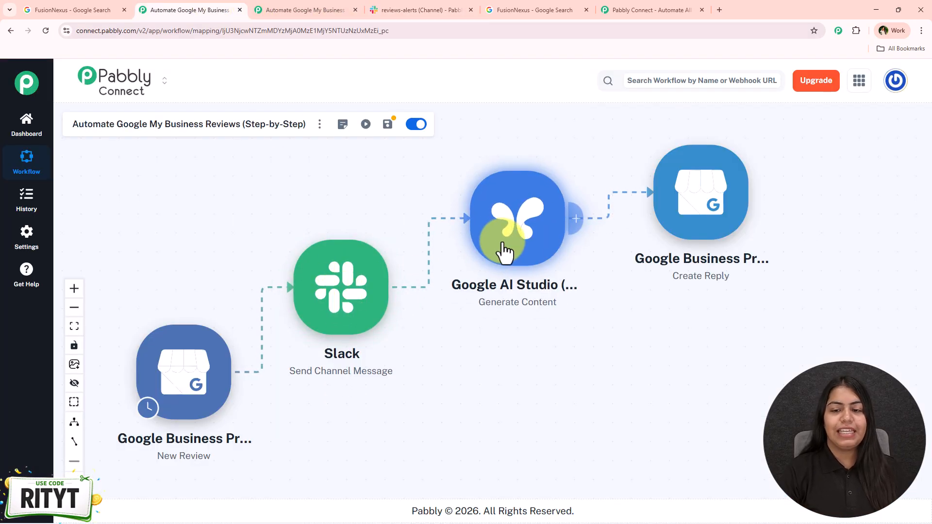
mouse_move(713, 218)
left_mouse_down()
mouse_move(718, 204)
mouse_move(725, 211)
left_mouse_up()
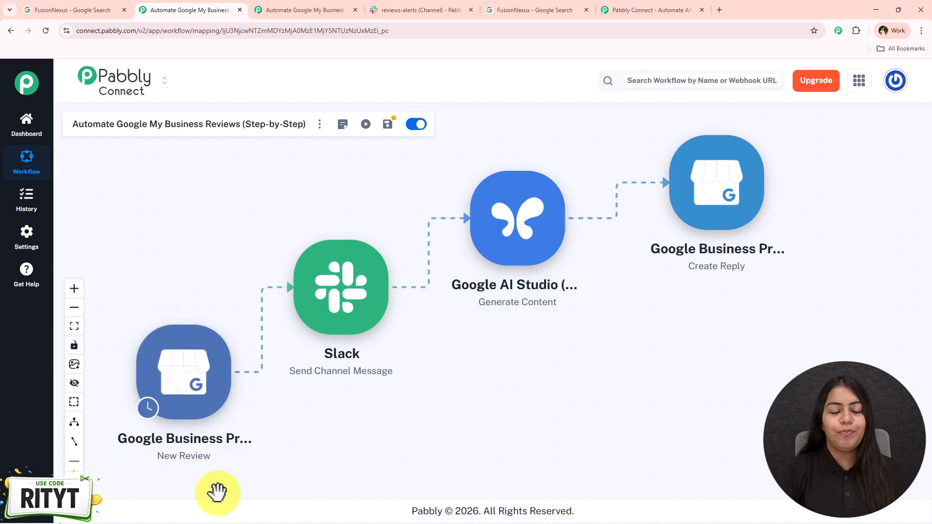
Set the empty workflow's trigger to Google Business Profile with the New Review event.
left_click(286, 10)
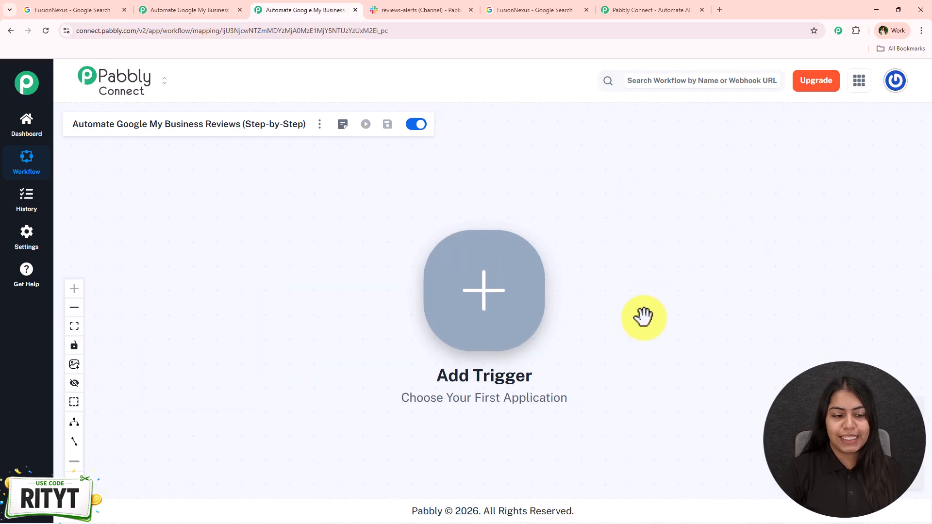
left_click_drag(639, 333, 636, 326)
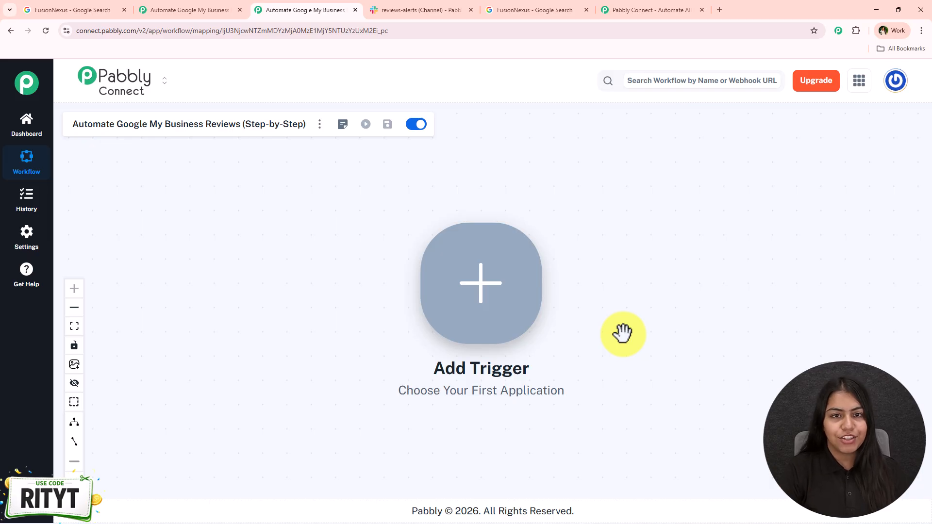
left_click_drag(623, 334, 318, 305)
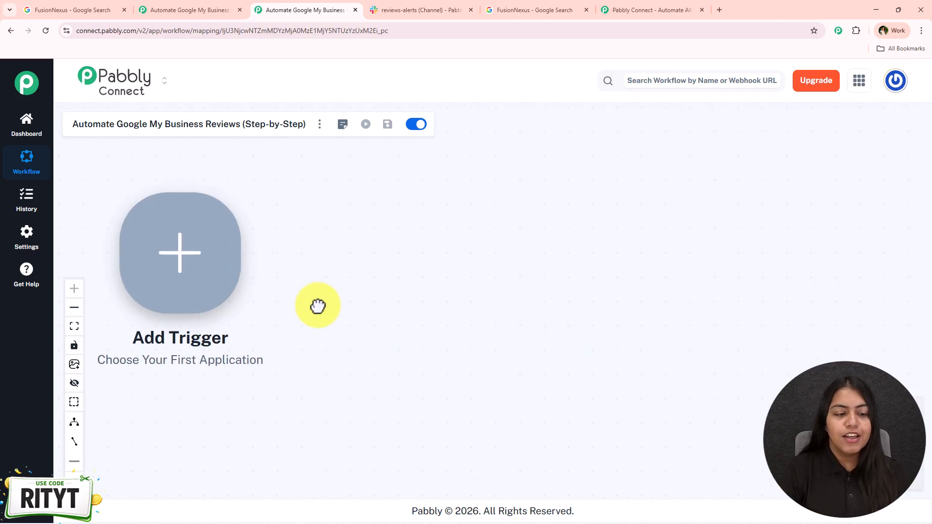
left_click(206, 258)
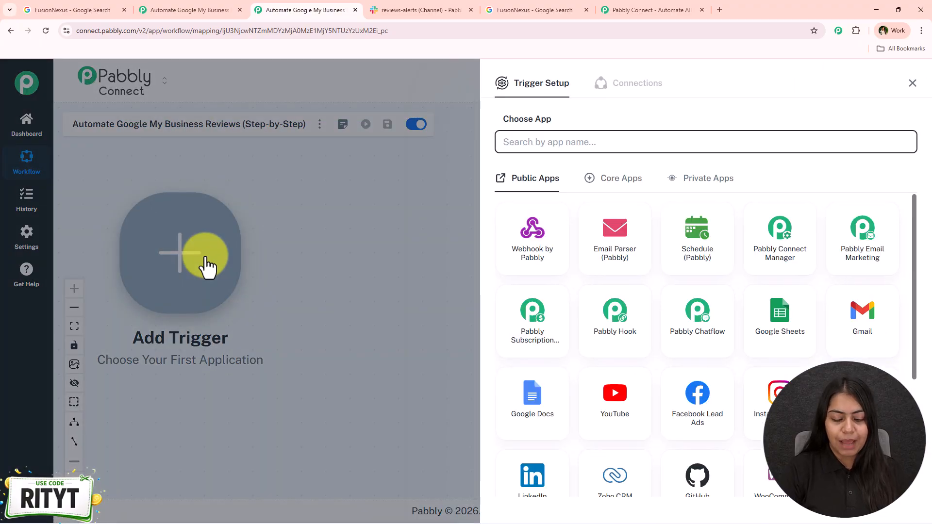
type("Google")
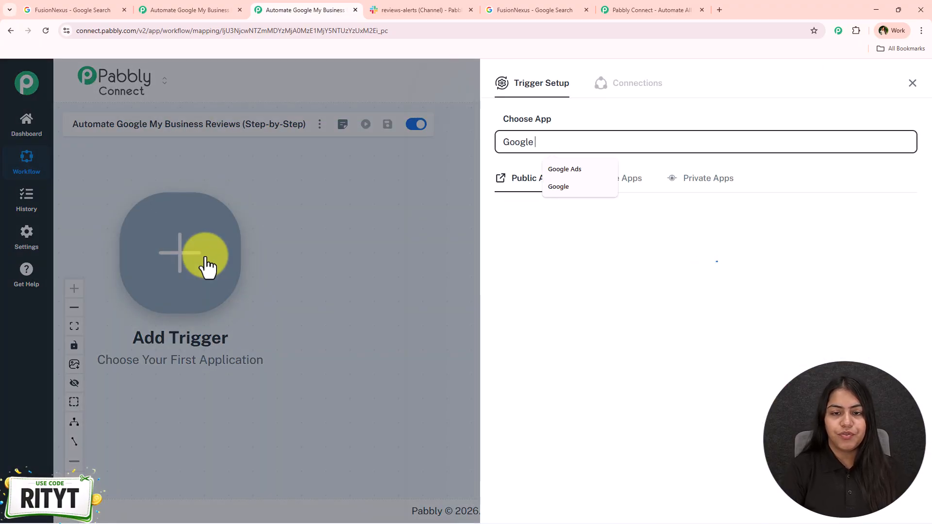
left_click(636, 335)
left_click(557, 195)
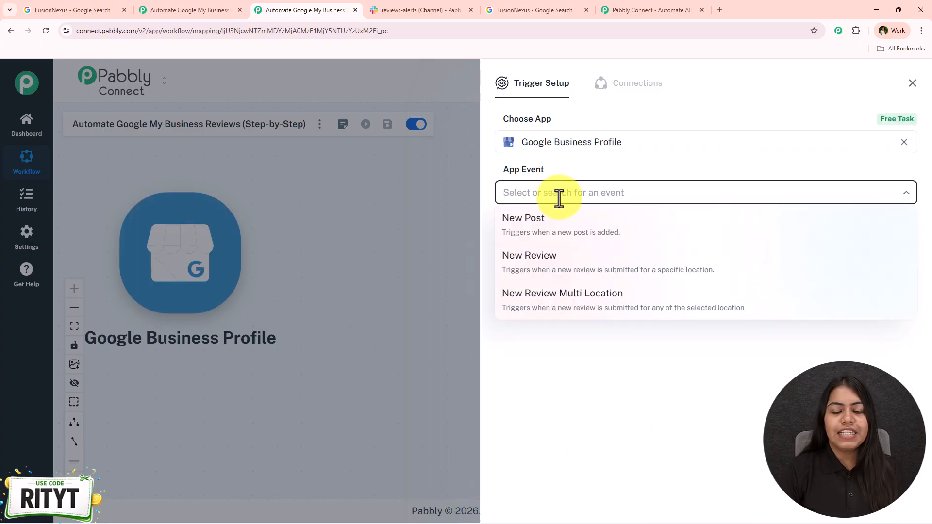
left_click(553, 256)
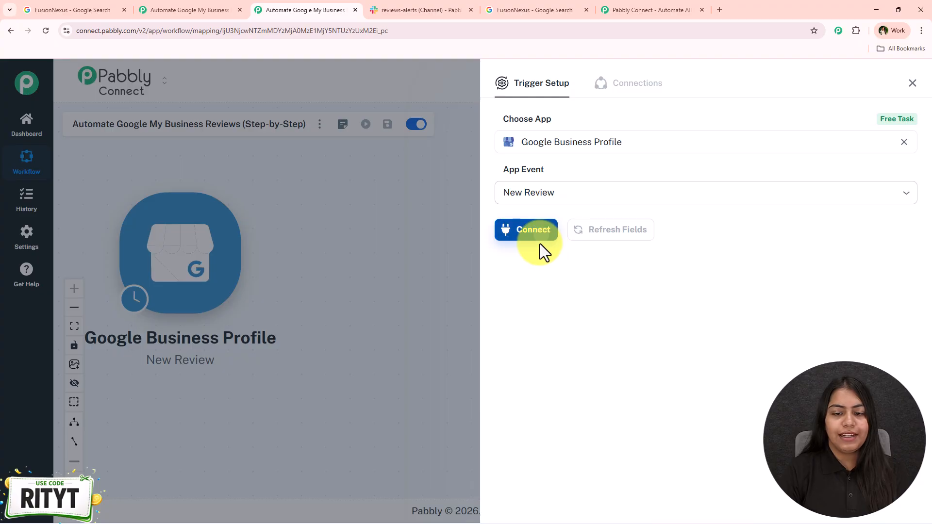
Connect the trigger through a new Google Business Profile connection by signing in with Google and granting Pabbly Connect access.
left_click(539, 241)
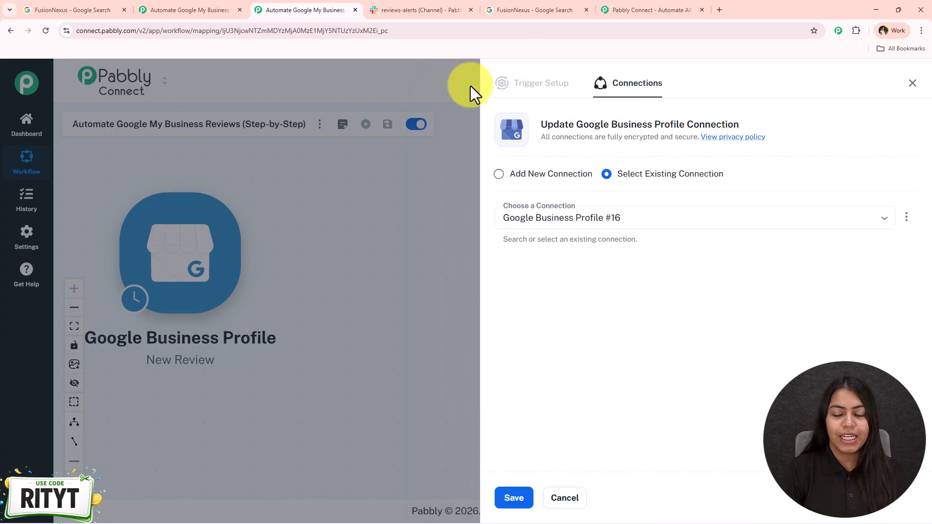
left_click_drag(758, 124, 503, 124)
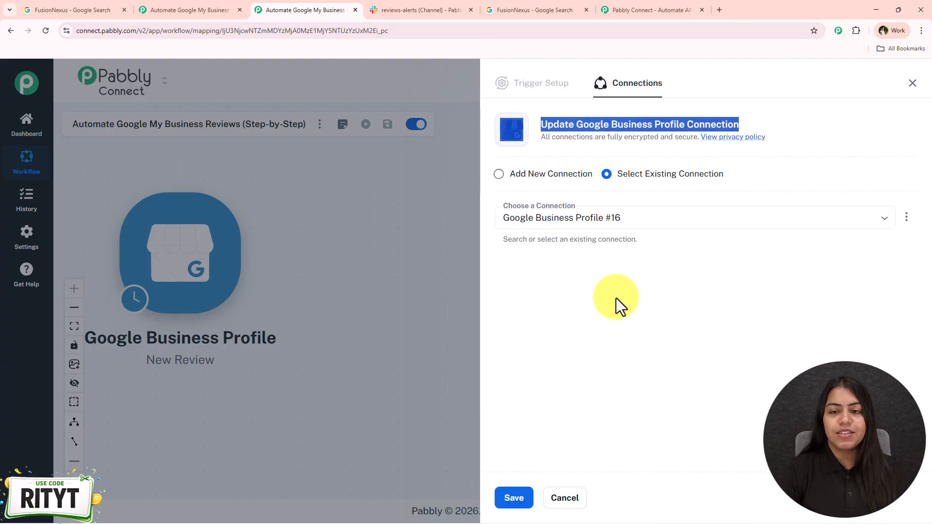
left_click(628, 305)
left_click_drag(617, 180, 735, 179)
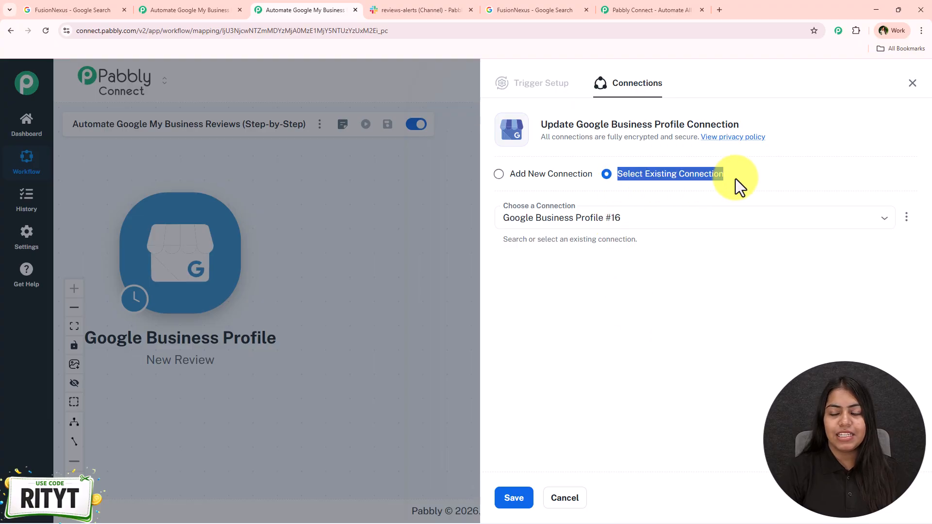
left_click(736, 179)
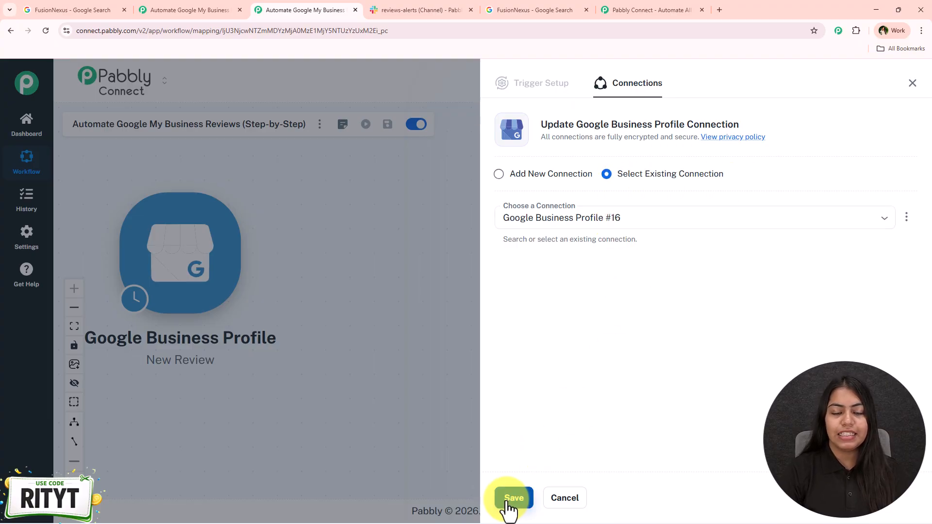
left_click(507, 182)
left_click(599, 305)
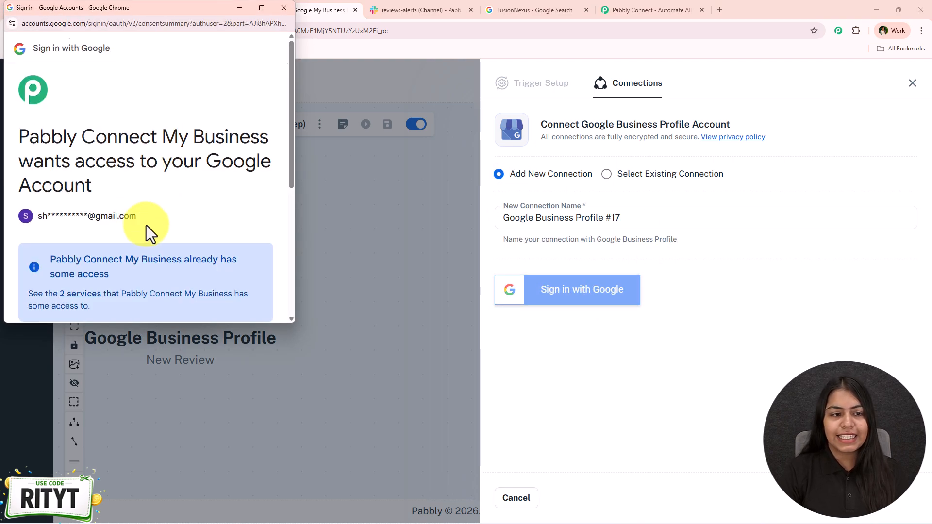
scroll(146, 225, "down", 5)
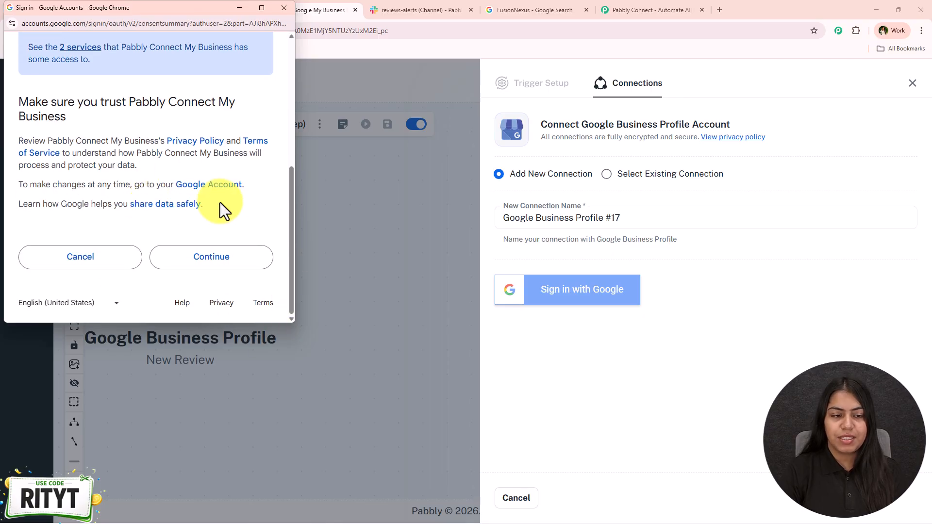
left_click(229, 256)
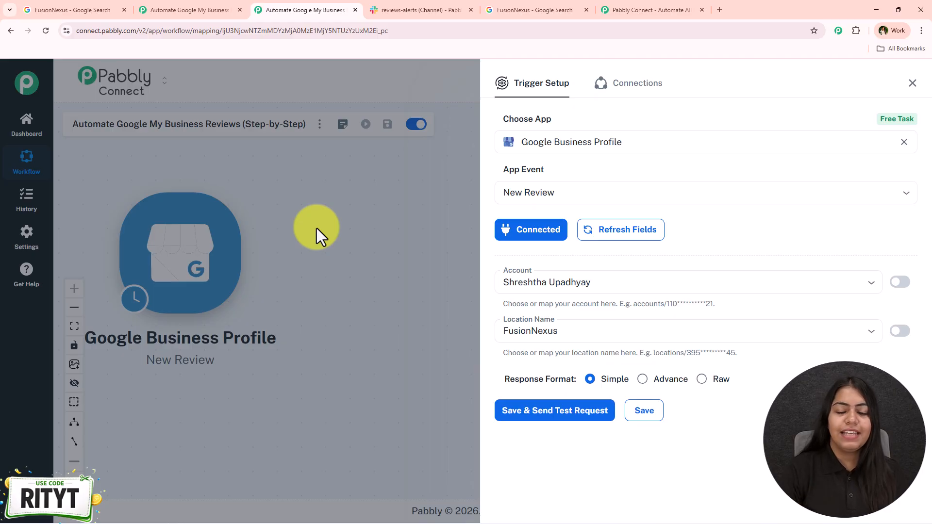
Save the New Review trigger for the FusionNexus location with the Simple response format and send a test request.
left_click(582, 268)
left_click(526, 333)
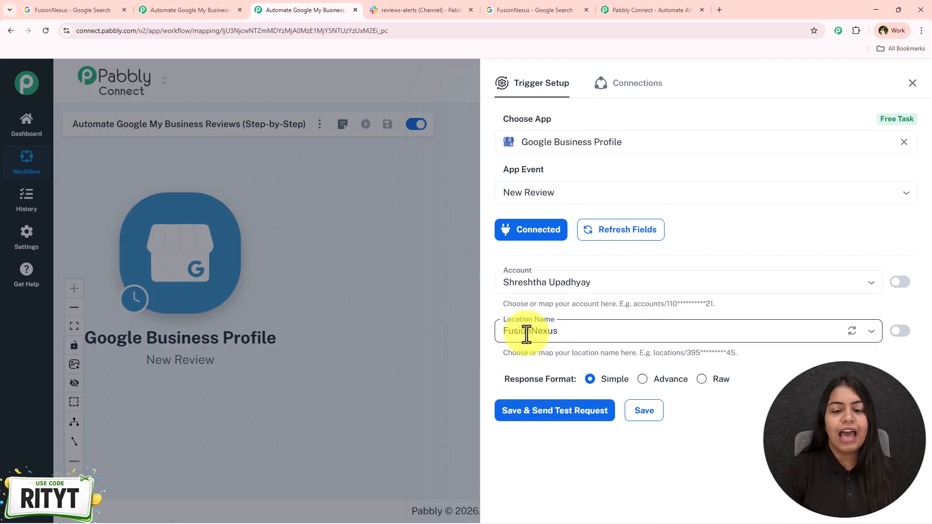
left_click(536, 359)
left_click(602, 415)
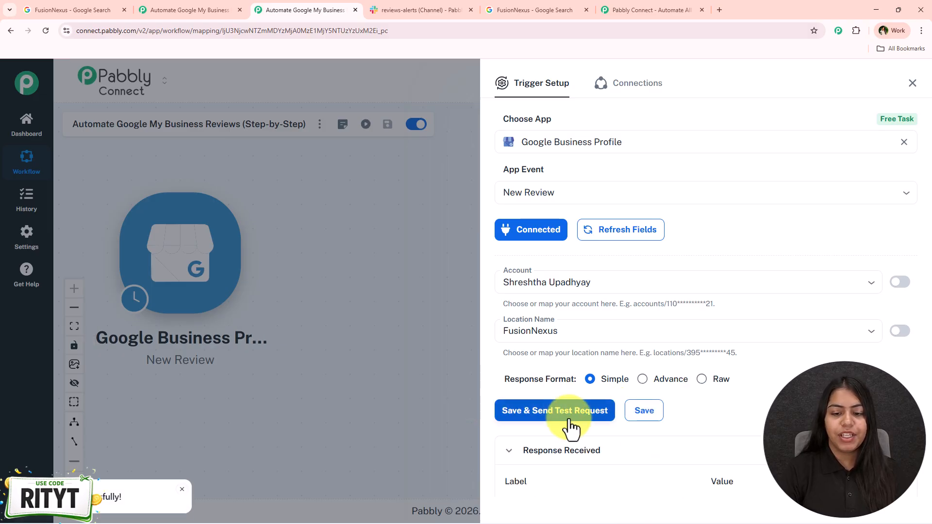
Examine the reviewer name, star rating and full comment in the received test response, and close the trigger setup.
scroll(738, 373, "down", 3)
scroll(738, 374, "down", 2)
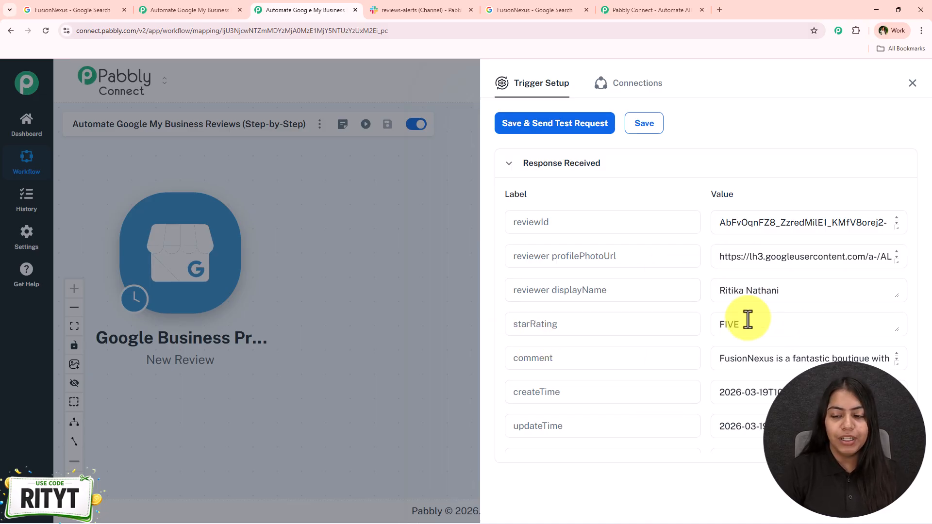
scroll(825, 322, "down", 1)
left_click_drag(895, 337, 898, 463)
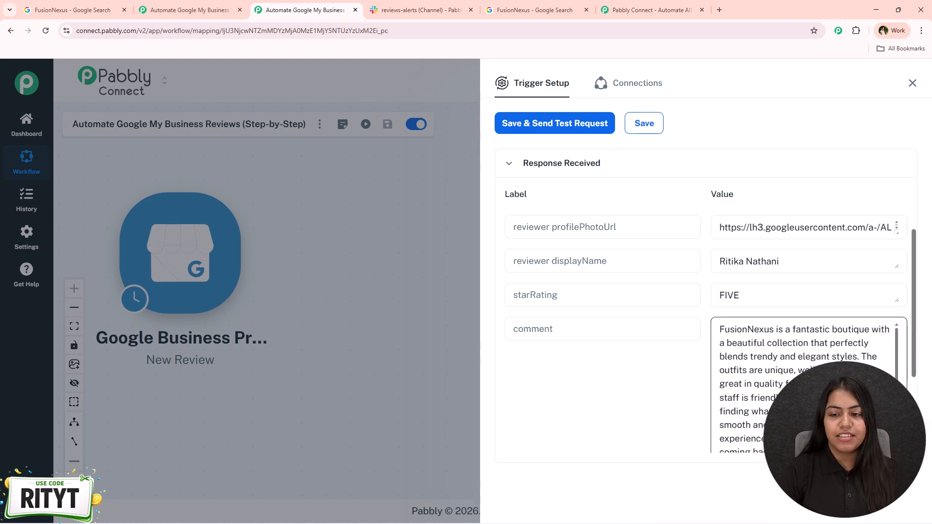
left_click(912, 85)
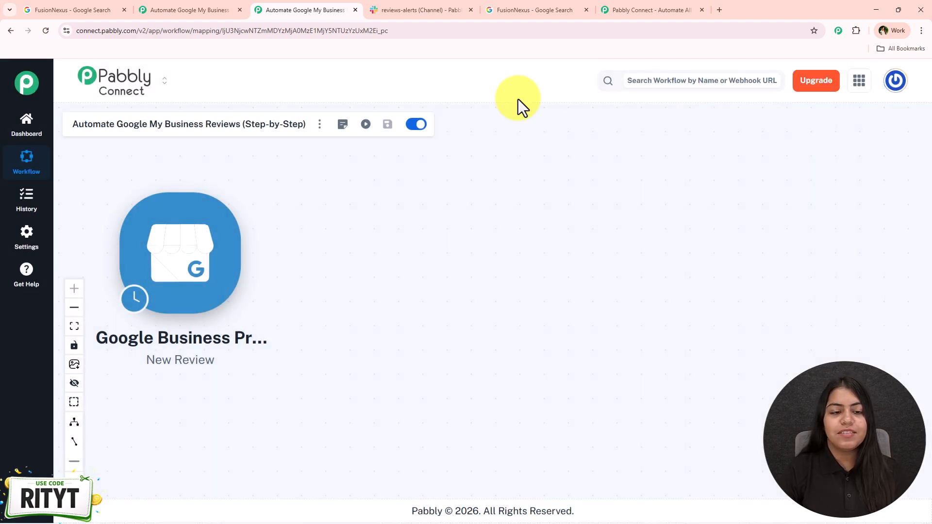
Set the New Review trigger to check for new data every 10 minutes and save the trigger time.
left_click_drag(272, 254, 272, 335)
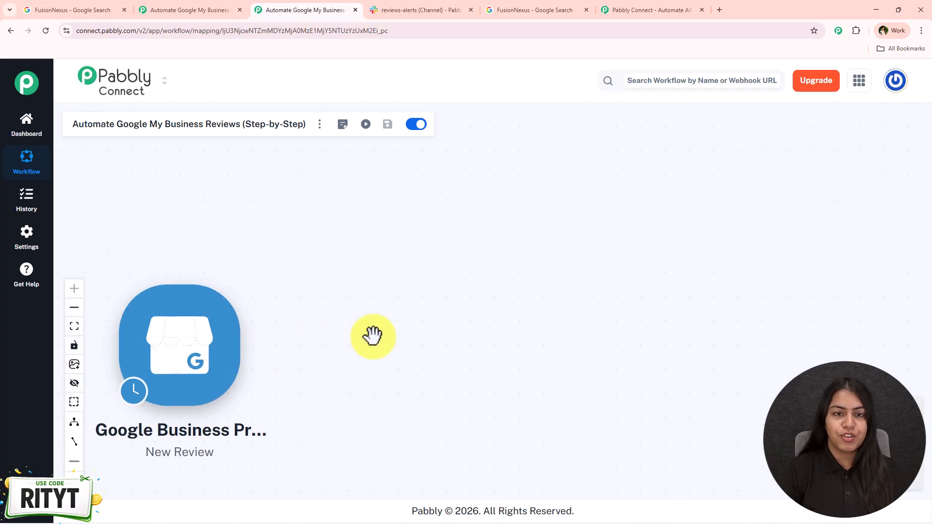
mouse_move(196, 361)
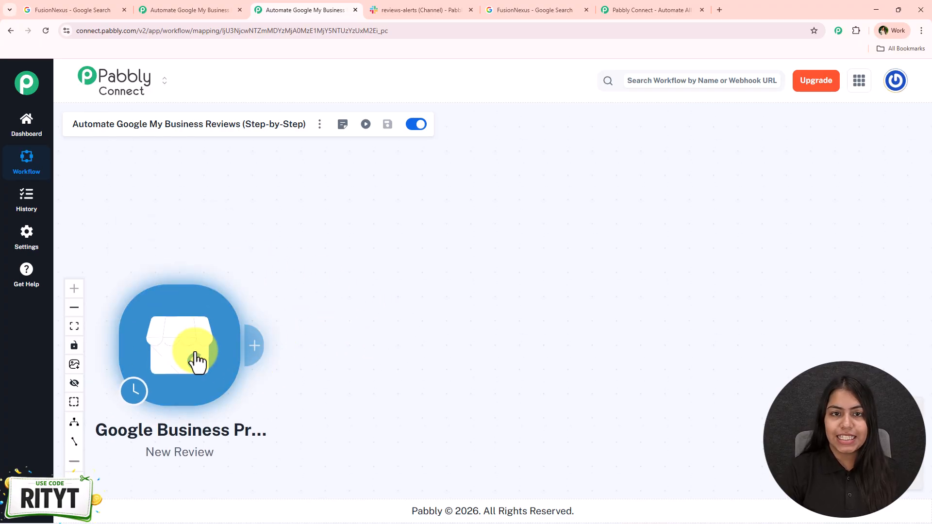
mouse_move(133, 398)
left_click_drag(272, 373, 619, 239)
mouse_move(428, 275)
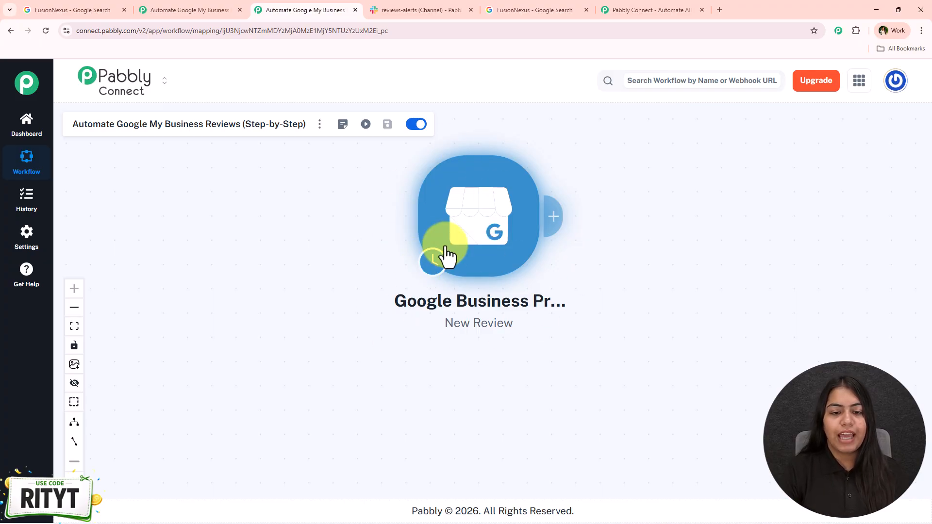
mouse_move(454, 228)
left_click(427, 341)
left_click(385, 289)
scroll(400, 442, "down", 3)
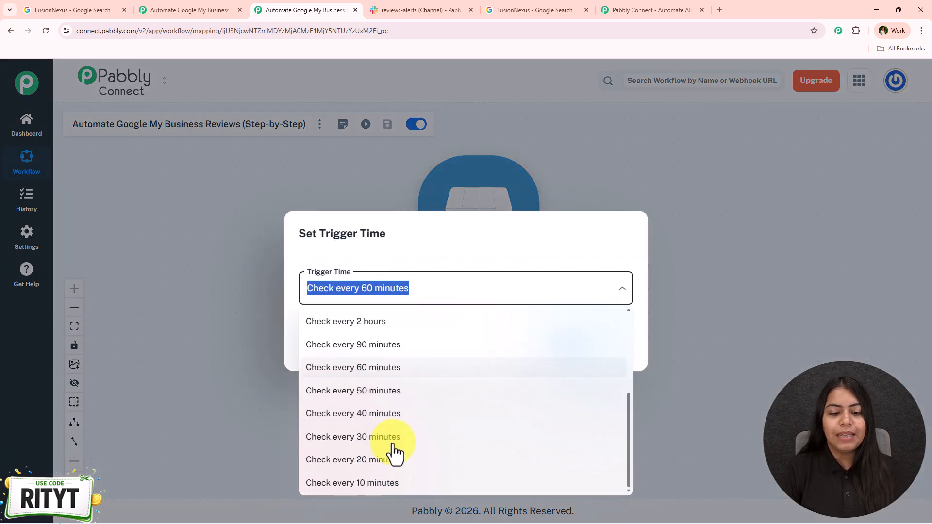
scroll(395, 347, "up", 3)
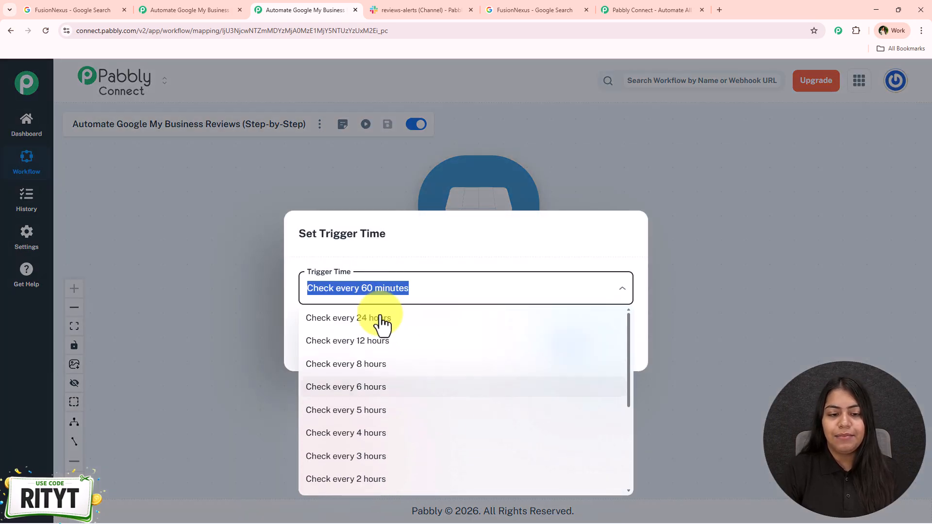
scroll(373, 481, "down", 3)
left_click(375, 485)
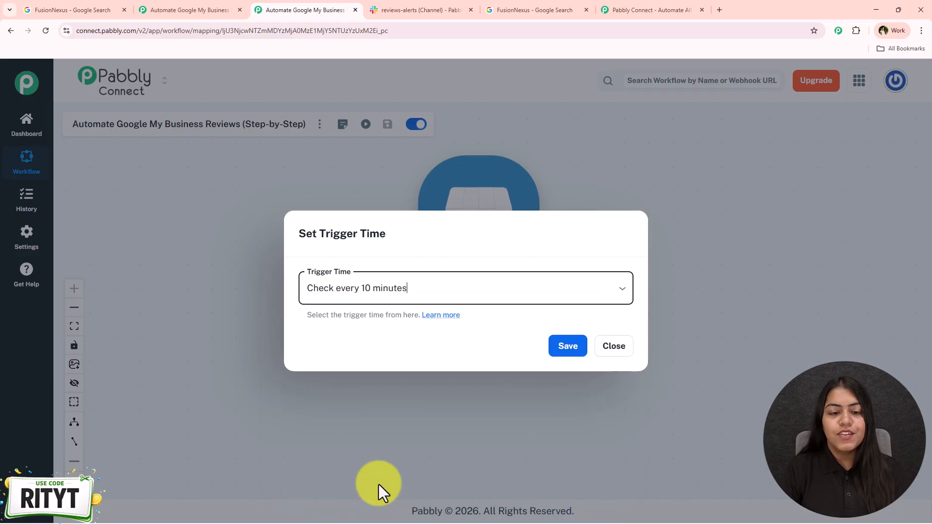
left_click(553, 353)
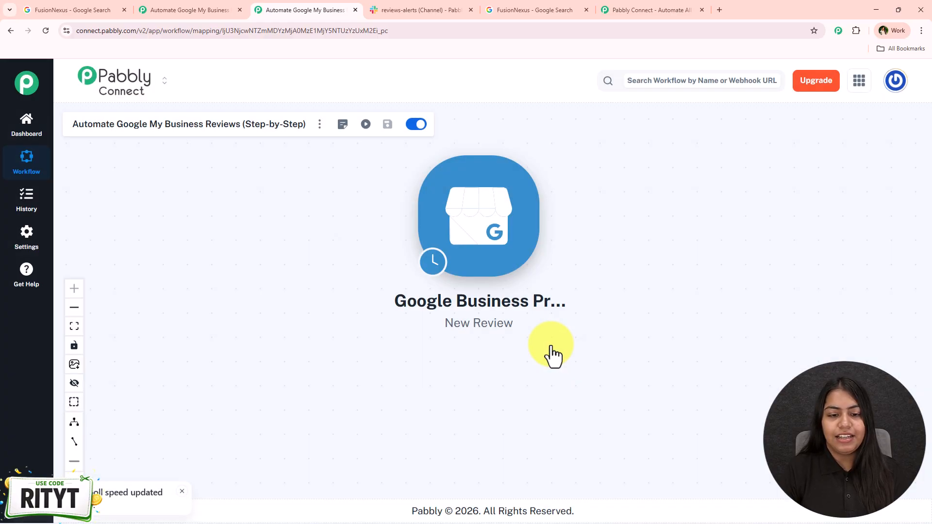
mouse_move(434, 265)
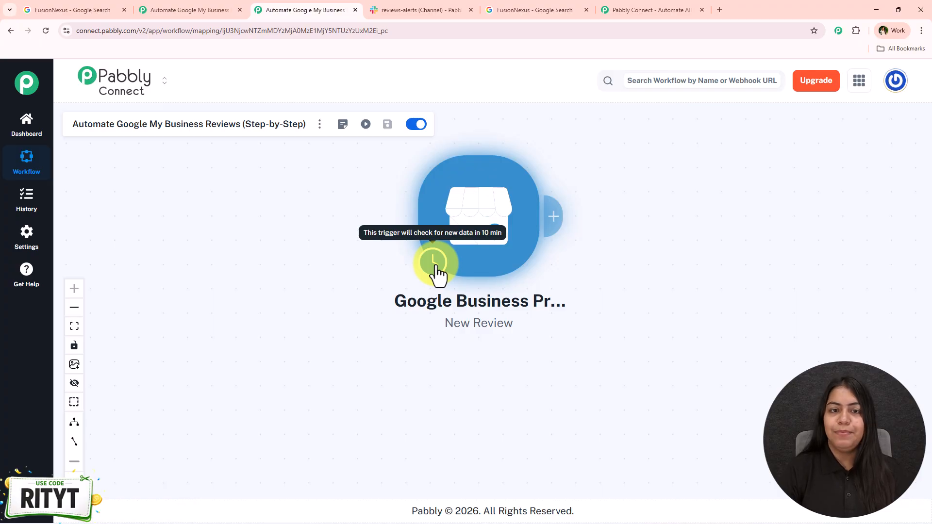
Add Slack as the action after the Google Business Profile trigger, with the Send Channel Message event.
left_click_drag(693, 235, 405, 371)
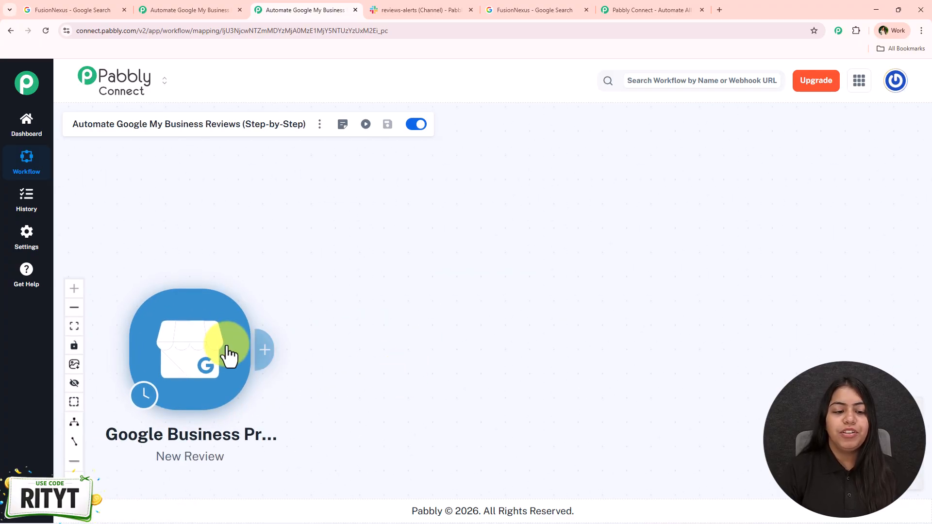
left_click(263, 349)
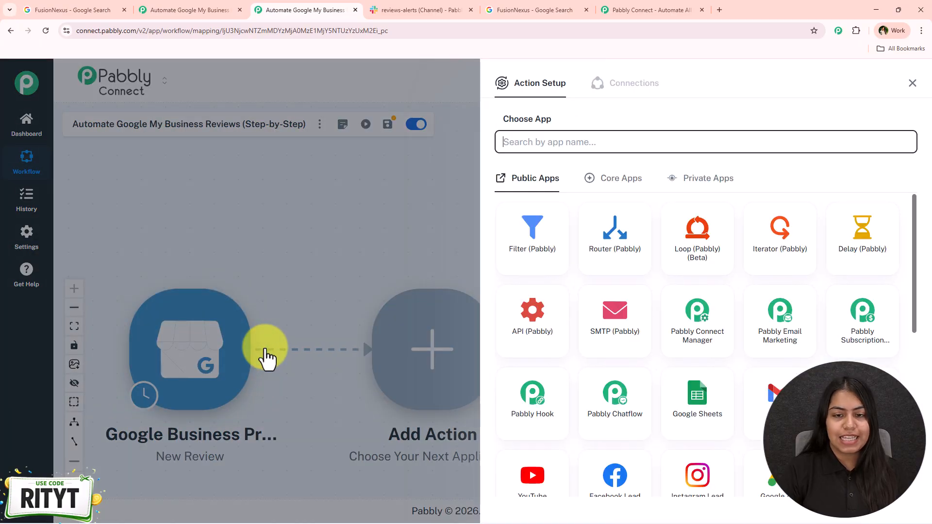
type("SLack")
key("BackSpace")
key("BackSpace")
key("BackSpace")
type("Slack")
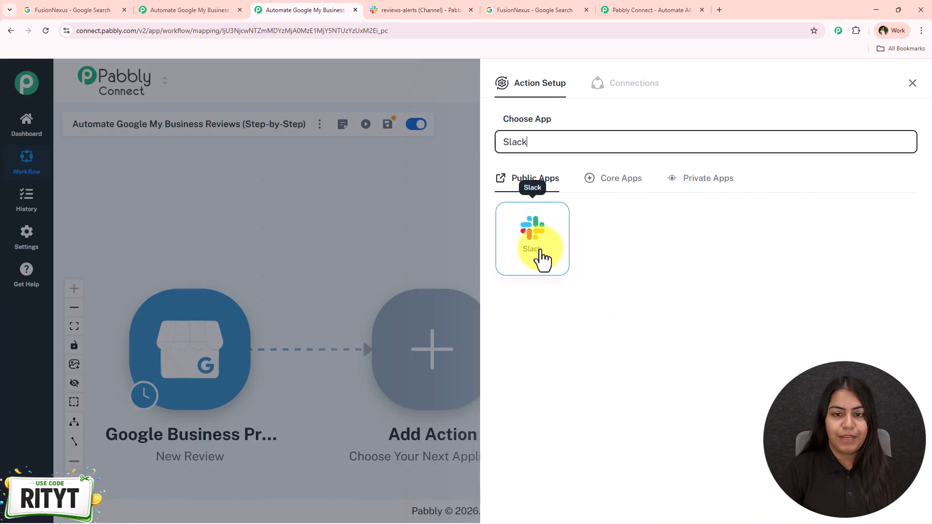
left_click(542, 257)
left_click(657, 189)
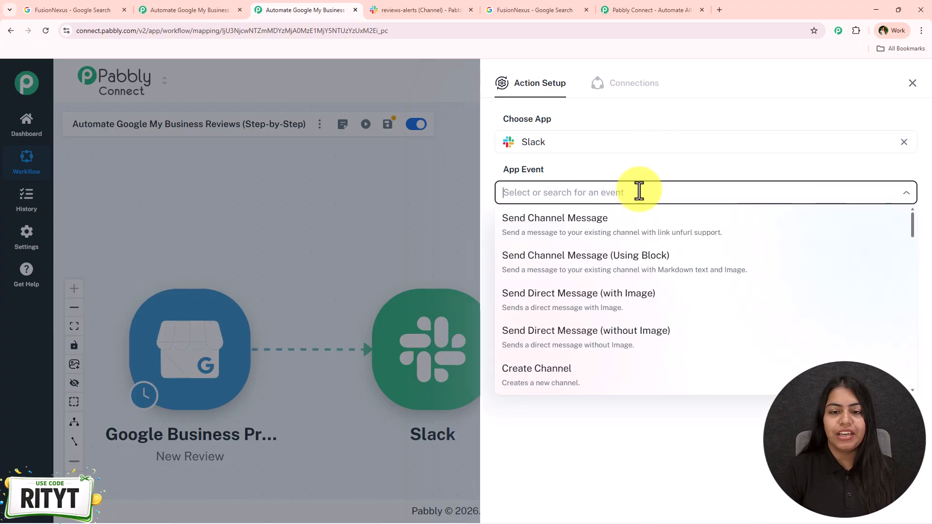
left_click(549, 228)
Start adding a new Slack connection and open the documentation explaining the token types.
left_click(521, 230)
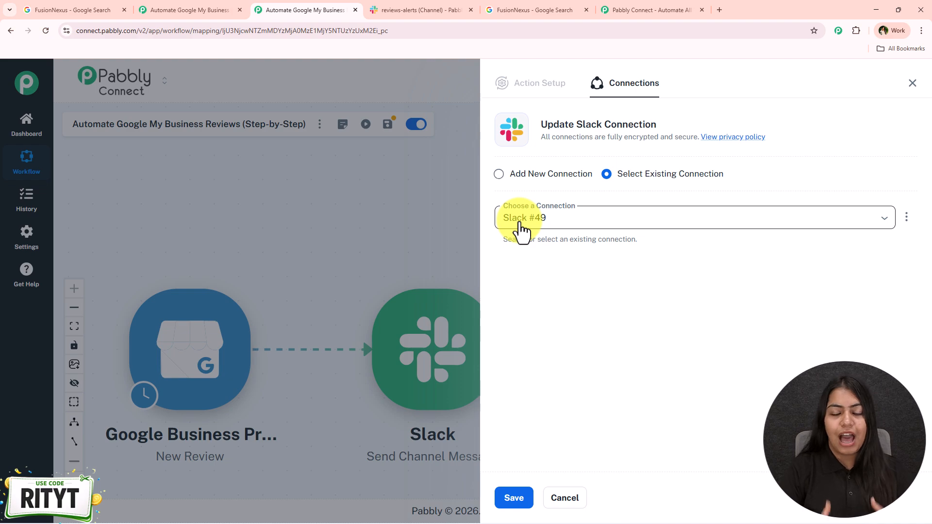
left_click(522, 176)
left_click(532, 304)
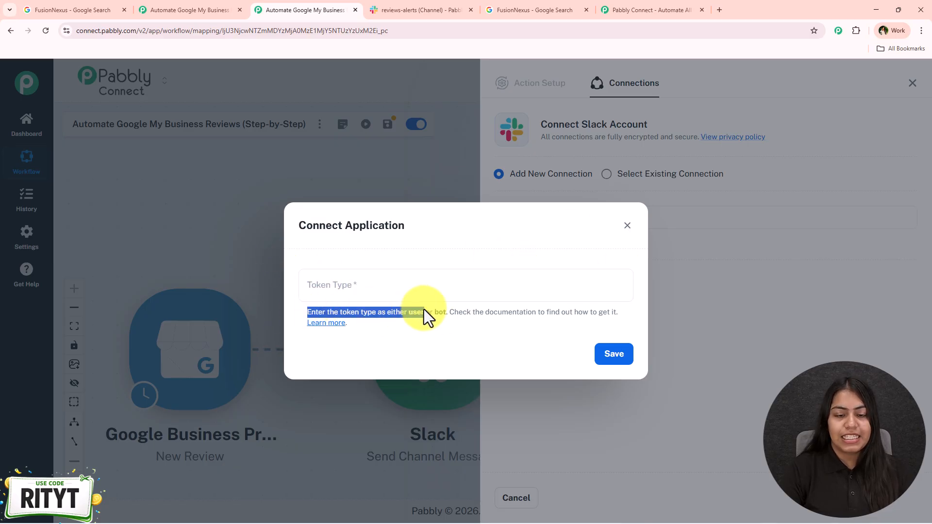
left_click_drag(424, 310, 590, 313)
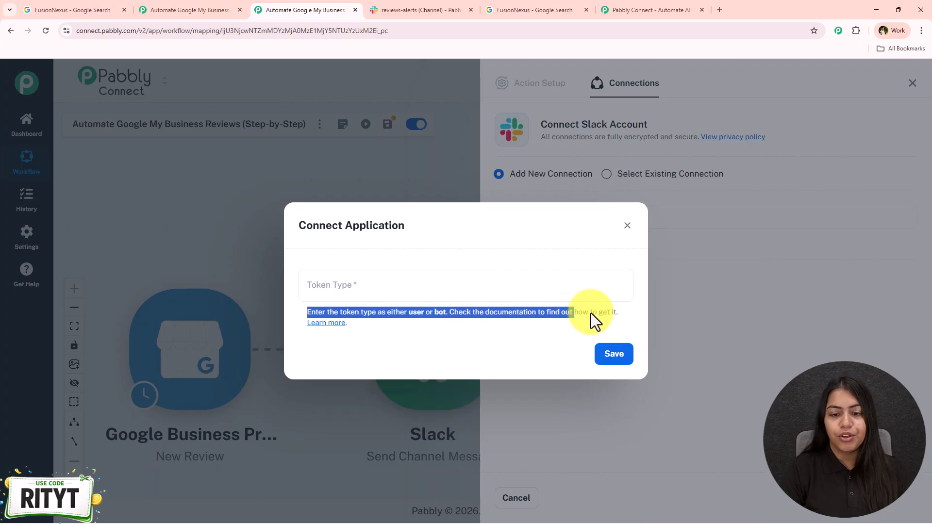
left_click(624, 319)
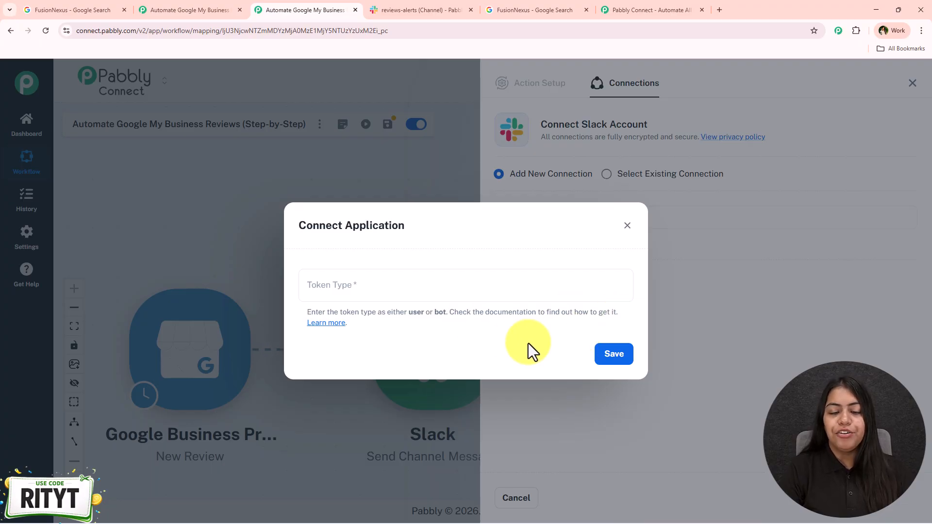
left_click(332, 324)
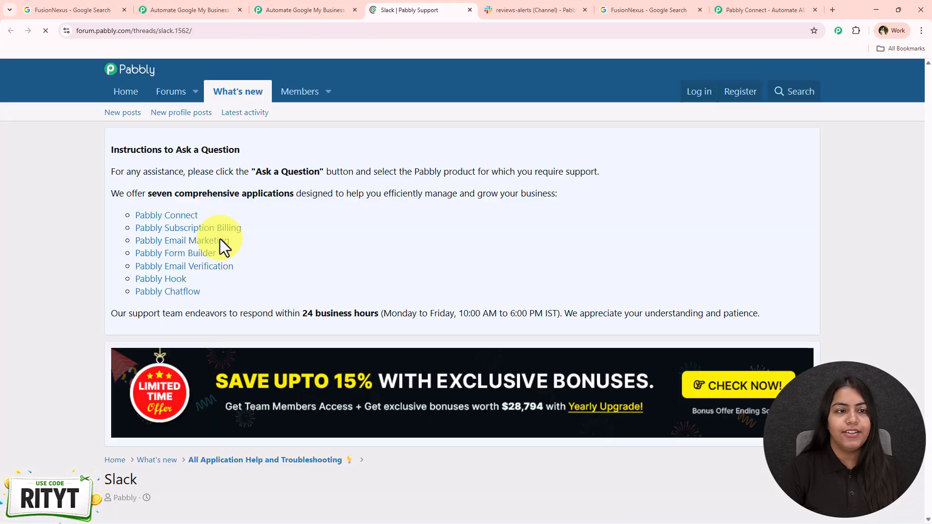
Examine the forum article's lists of permissions for the user and bot token types.
scroll(245, 278, "down", 3)
scroll(245, 278, "down", 6)
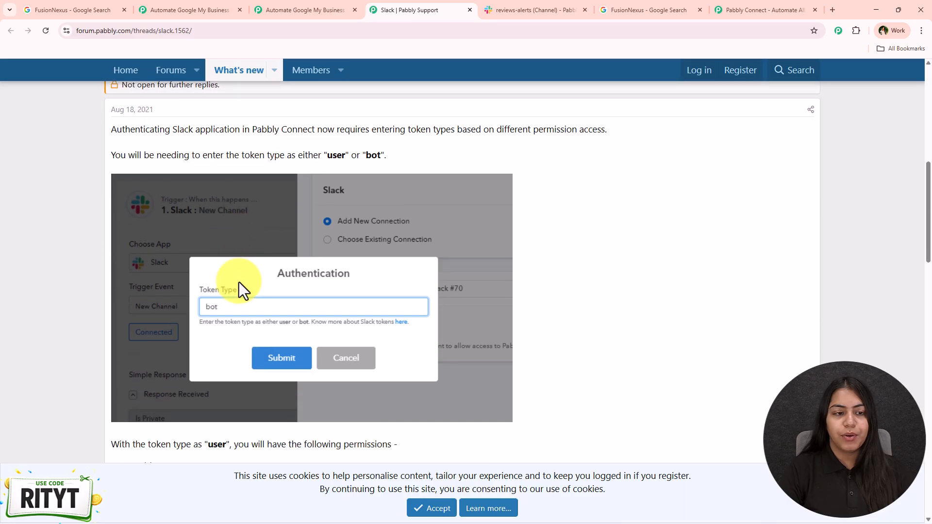
scroll(127, 361, "down", 2)
scroll(127, 361, "down", 3)
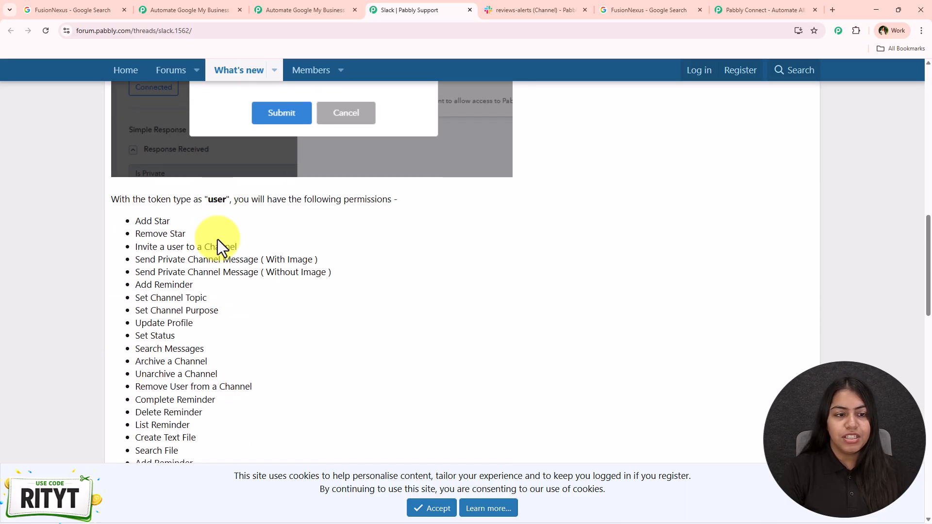
scroll(218, 229, "down", 8)
scroll(239, 345, "up", 10)
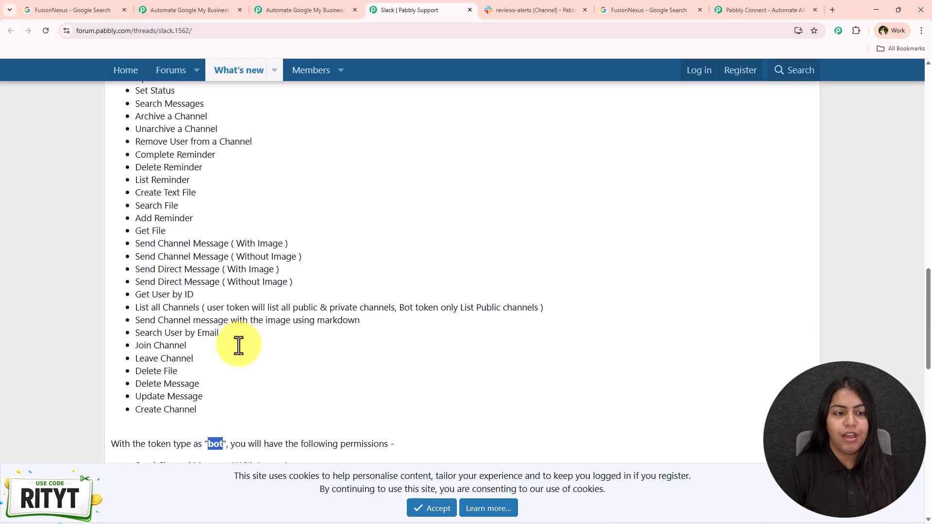
double_click(216, 199)
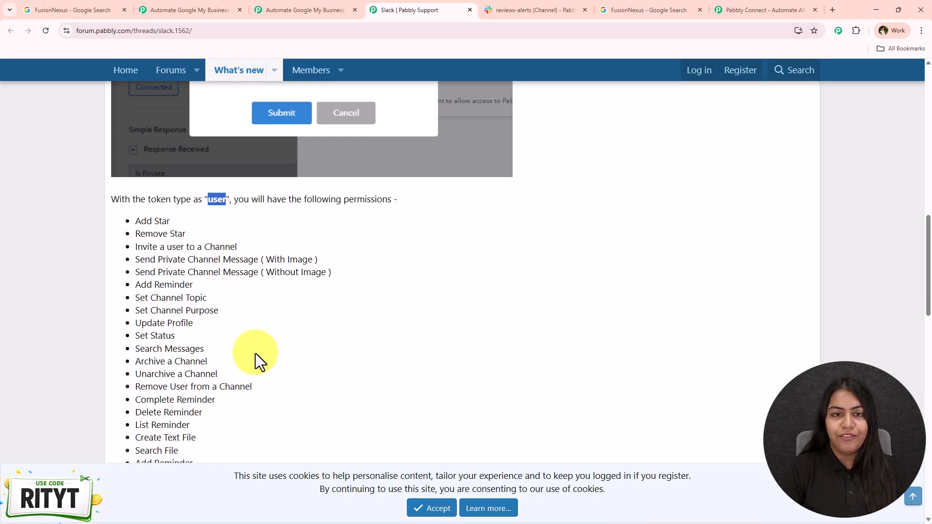
scroll(264, 354, "down", 11)
scroll(281, 177, "up", 2)
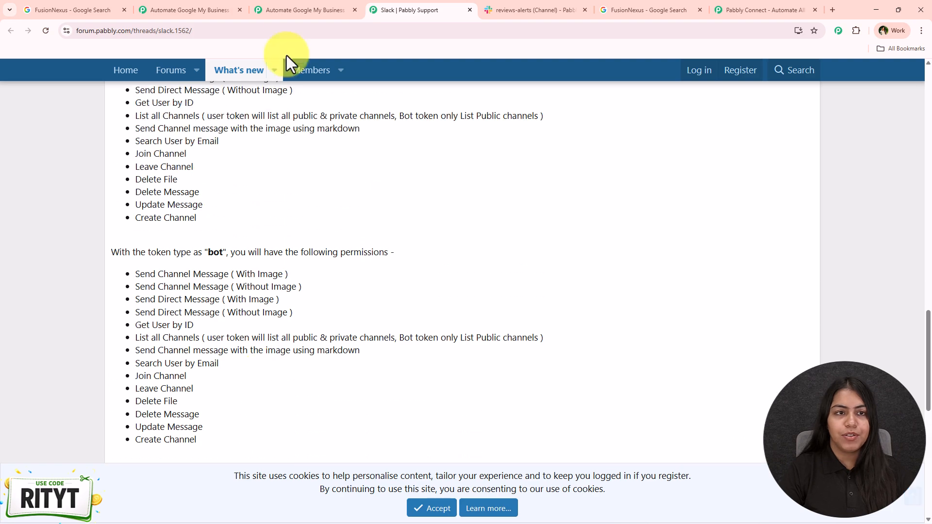
Set the new Slack connection's token type to bot and save it, checking the documented permissions.
left_click(306, 10)
left_click(345, 276)
type("bot")
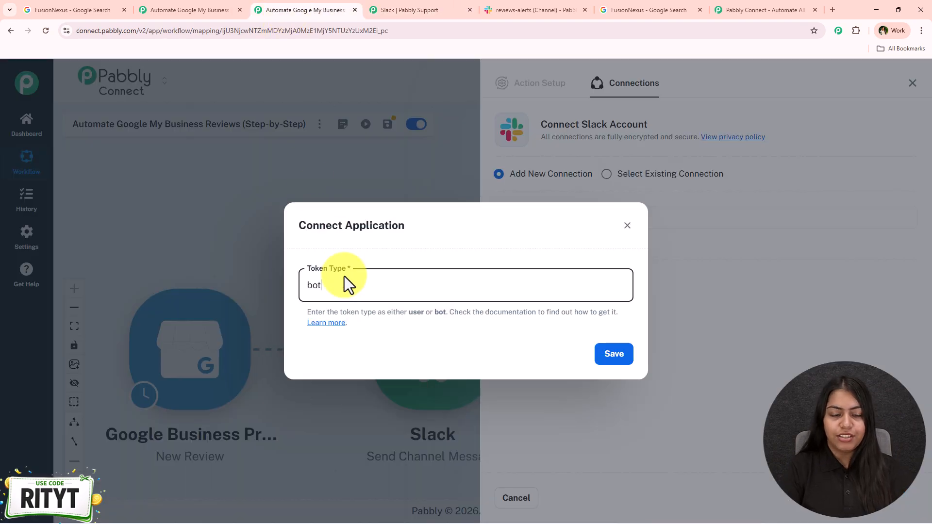
left_click(380, 7)
scroll(302, 323, "up", 4)
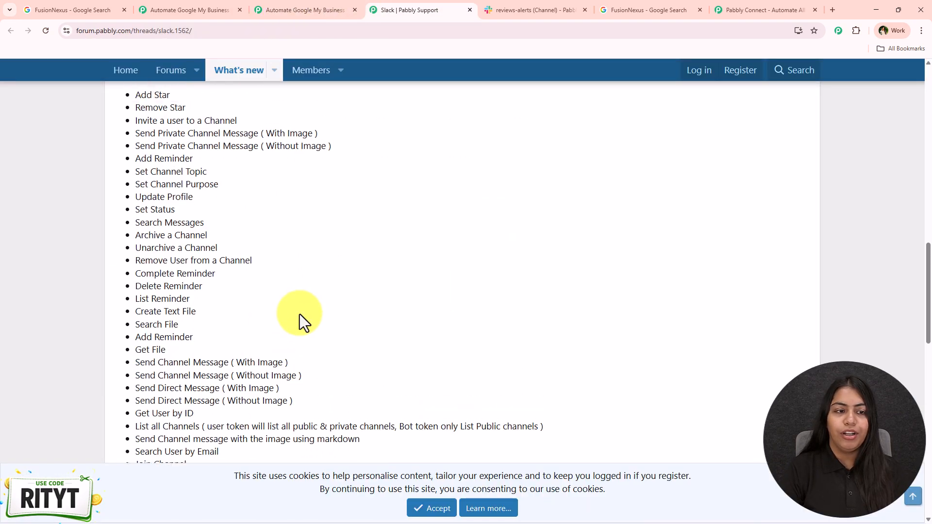
left_click(325, 9)
left_click(602, 360)
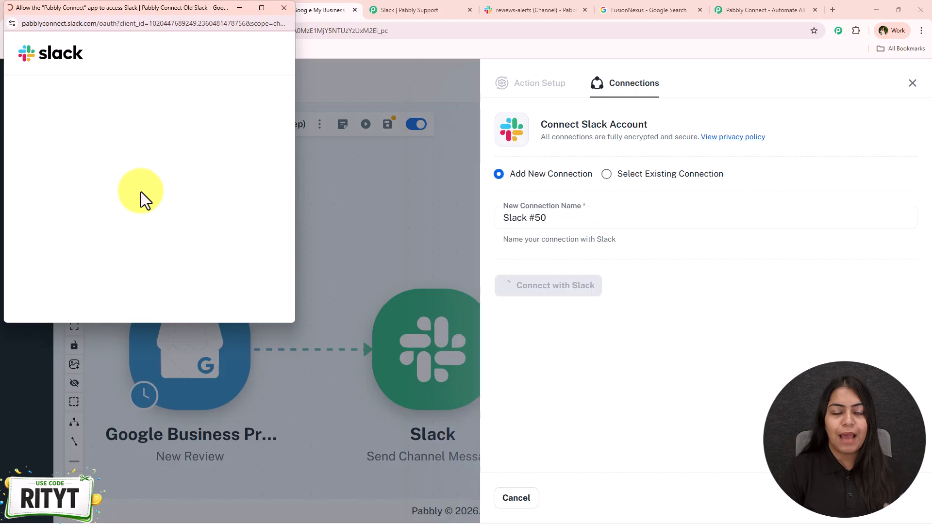
Choose the Pabbly Connect Old workspace and allow Pabbly Connect to access it in Slack.
scroll(142, 211, "down", 2)
scroll(142, 215, "up", 2)
scroll(143, 224, "down", 1)
left_click(170, 163)
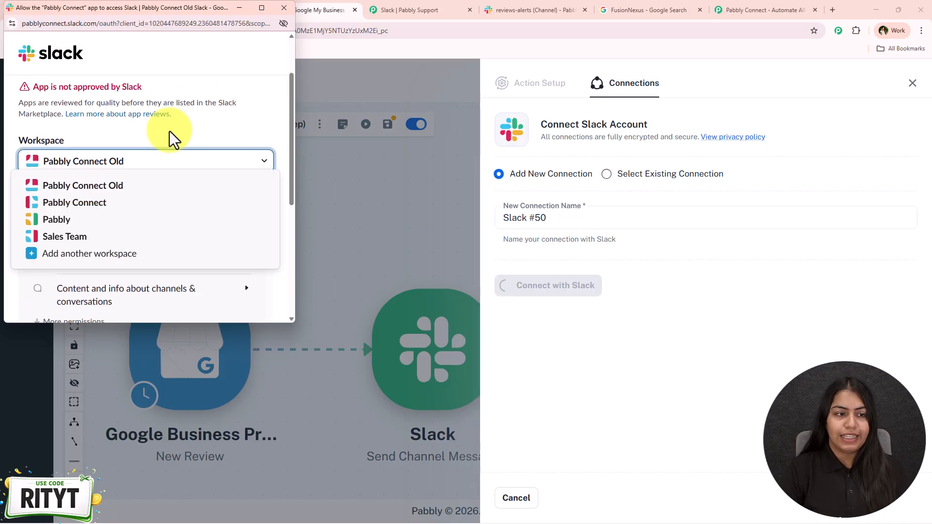
left_click(165, 185)
scroll(158, 204, "down", 3)
scroll(163, 172, "down", 2)
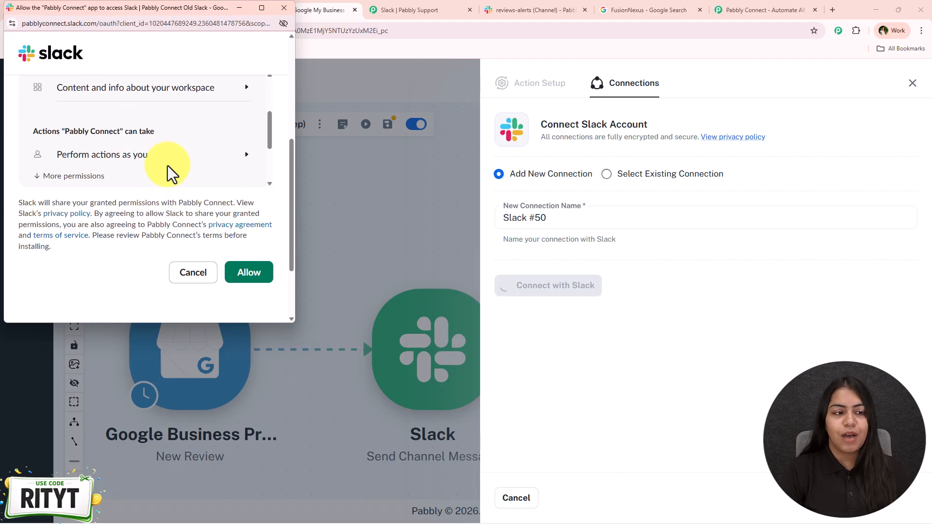
scroll(167, 165, "down", 5)
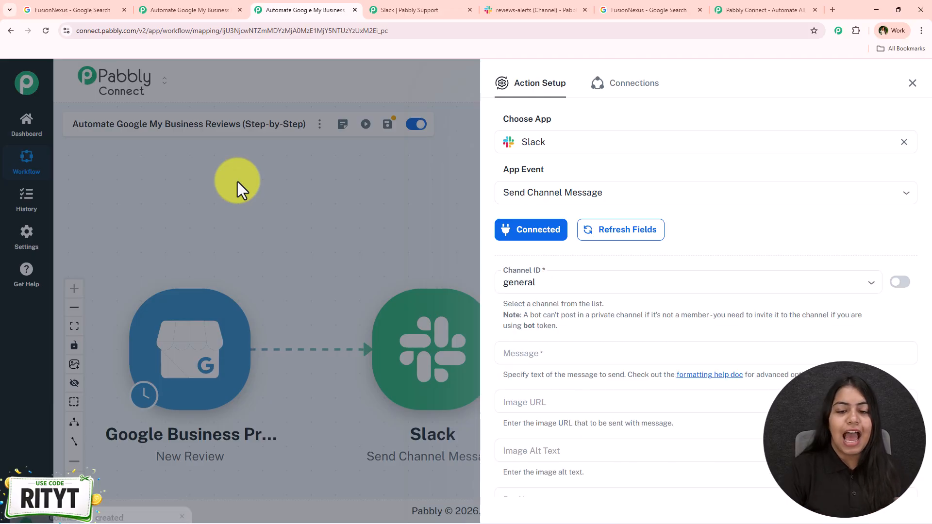
Select reviews-alerts as the Slack channel that receives the message.
left_click(593, 290)
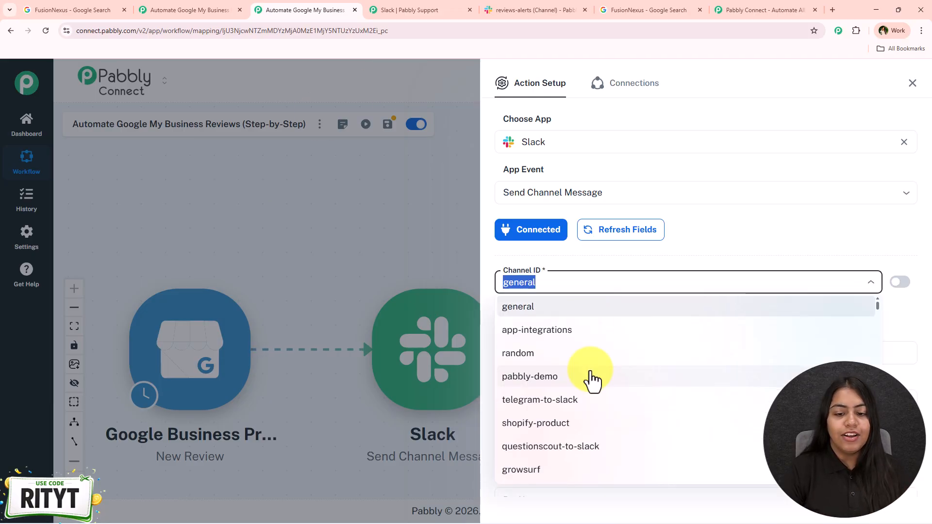
scroll(590, 381, "down", 10)
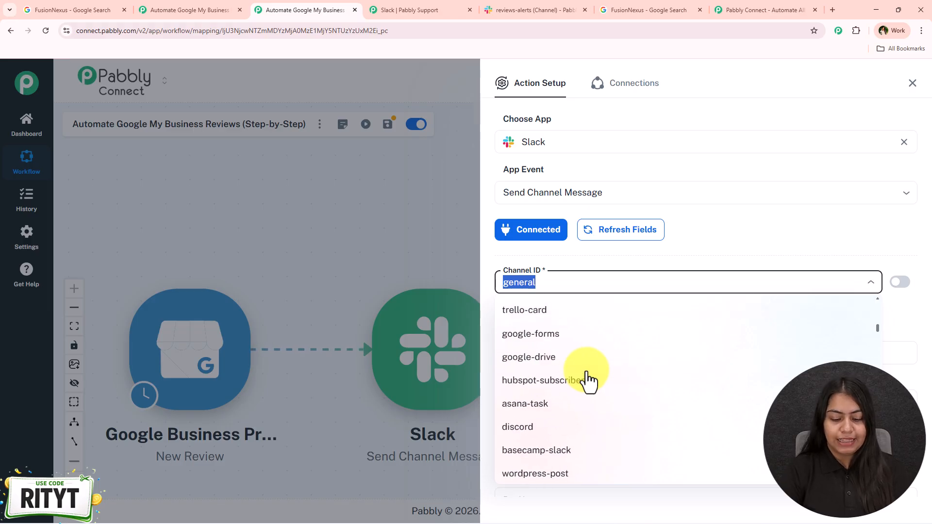
type("n")
type("ew")
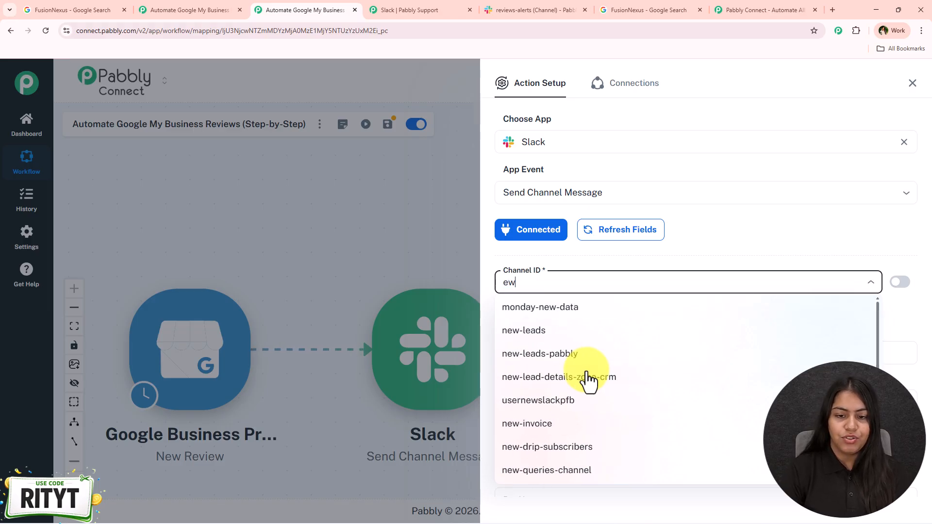
key("BackSpace")
key("BackSpace")
type("re")
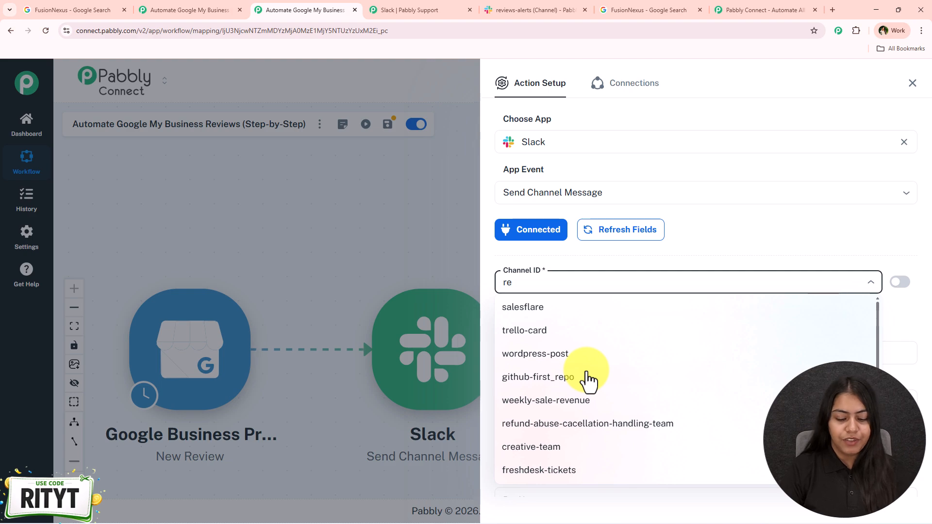
type("v")
left_click(535, 331)
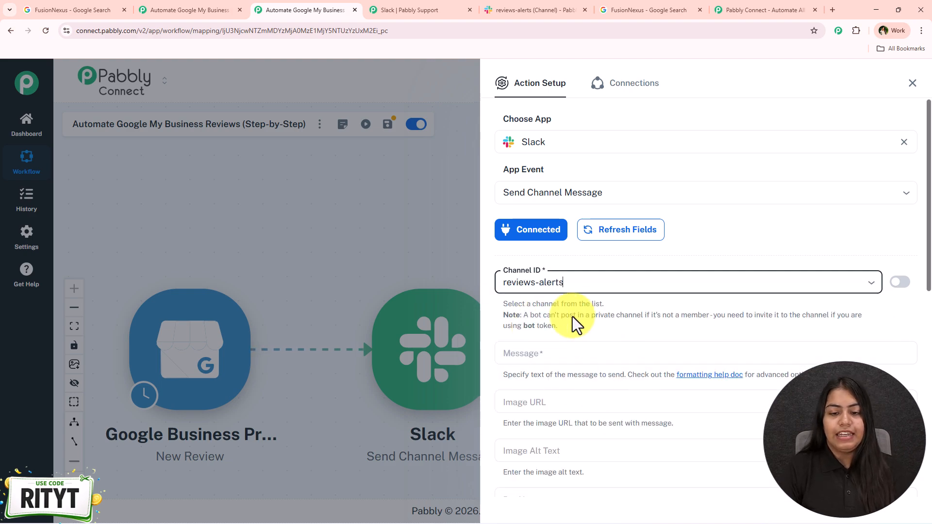
Copy the full Slack message template from the finished four-step workflow and paste it into this Slack action's message.
left_click(554, 358)
scroll(575, 319, "down", 2)
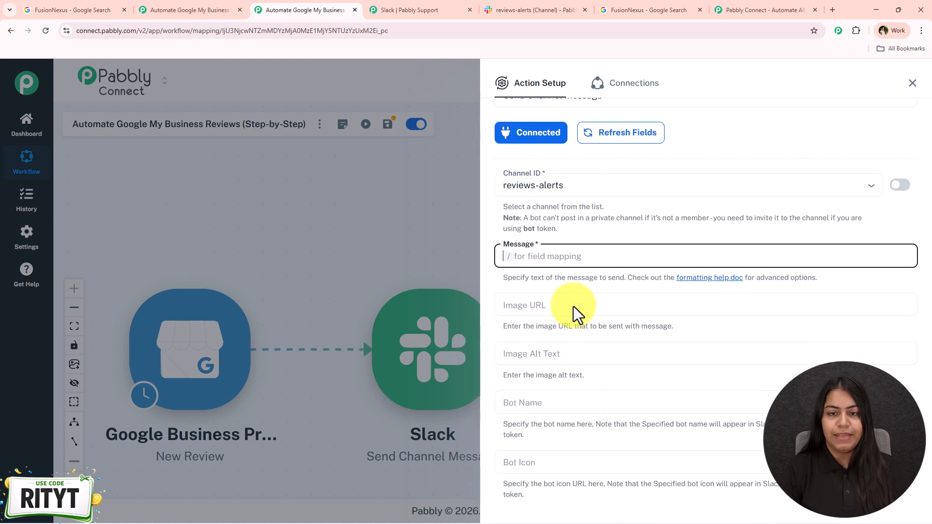
left_click(490, 9)
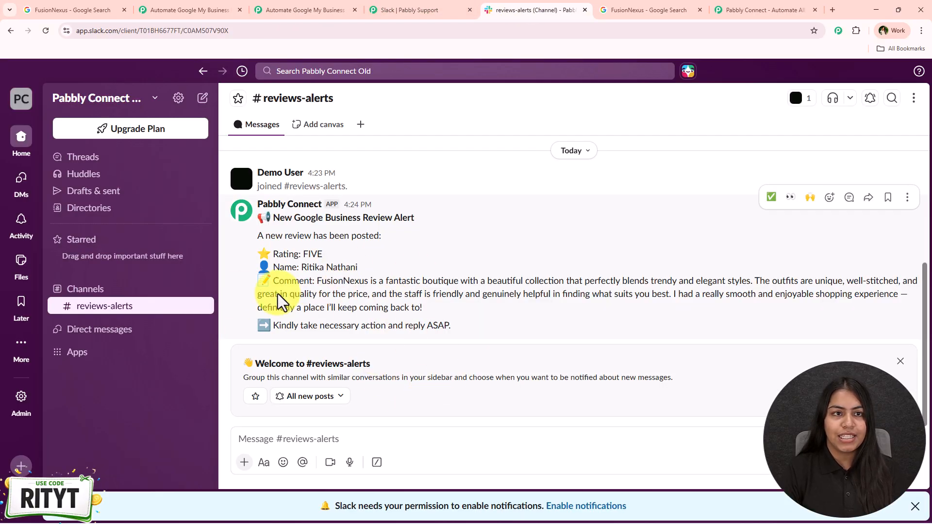
left_click(196, 8)
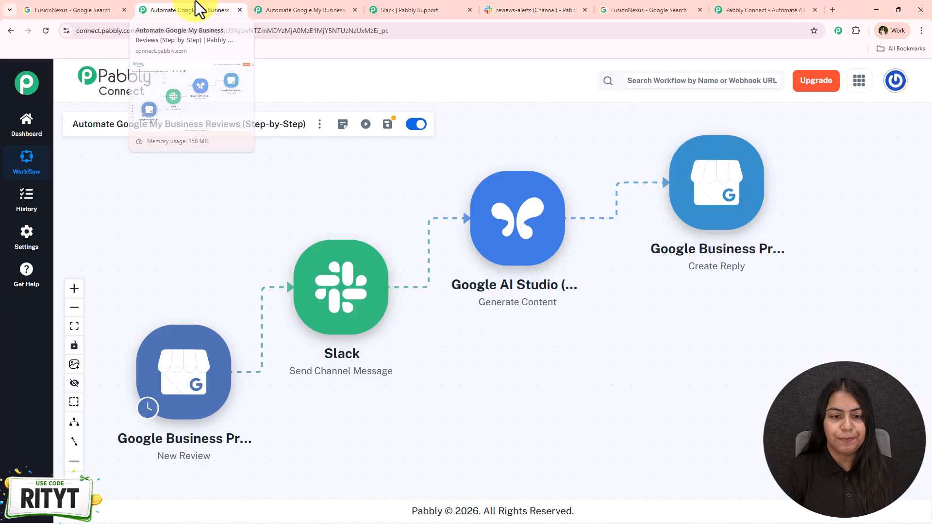
left_click(345, 277)
key("ctrl+a")
key("ctrl+c")
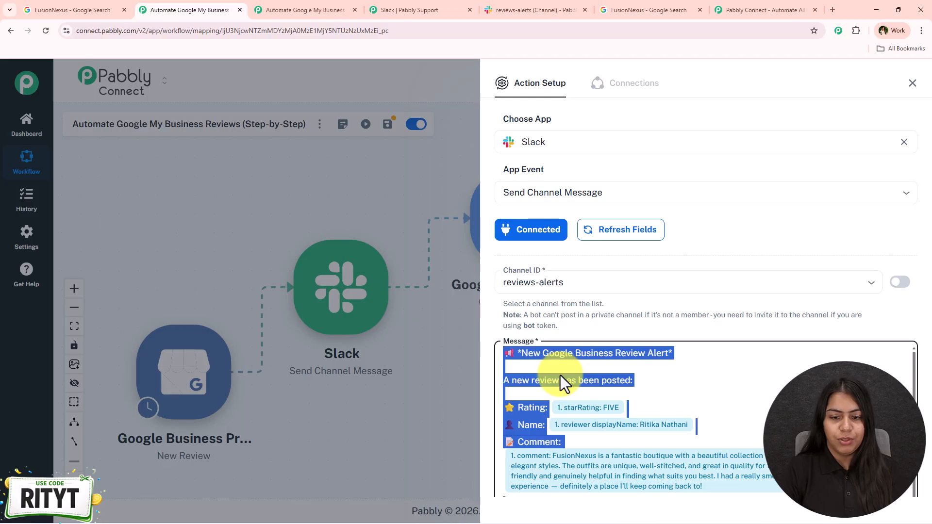
left_click(345, 7)
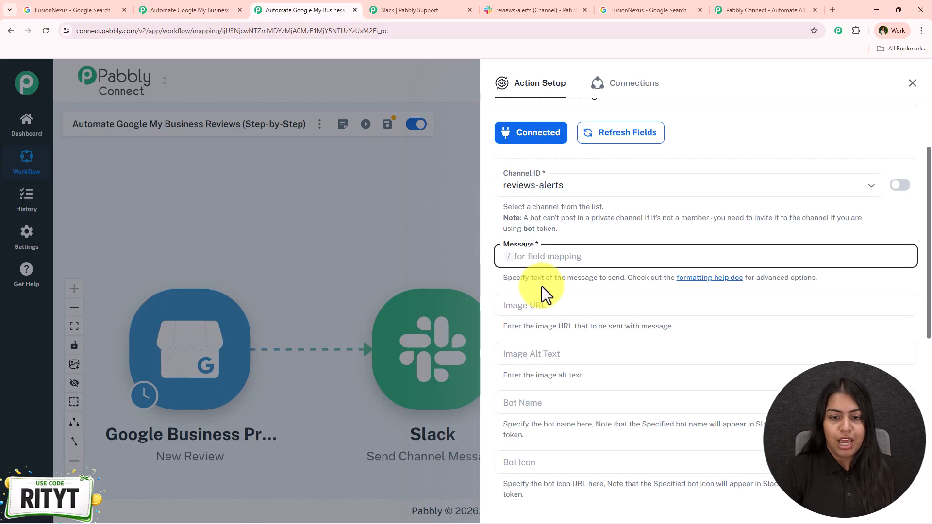
key("ctrl+v")
Put Rating, Name, Comment and the closing line on separate lines and delete the pasted sample values after the three labels.
left_click(633, 278)
key("Return")
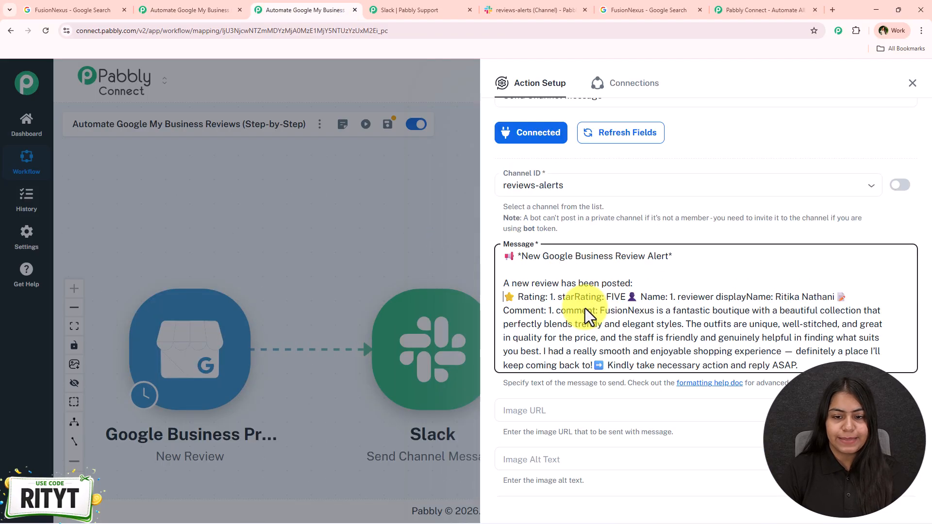
key("Return")
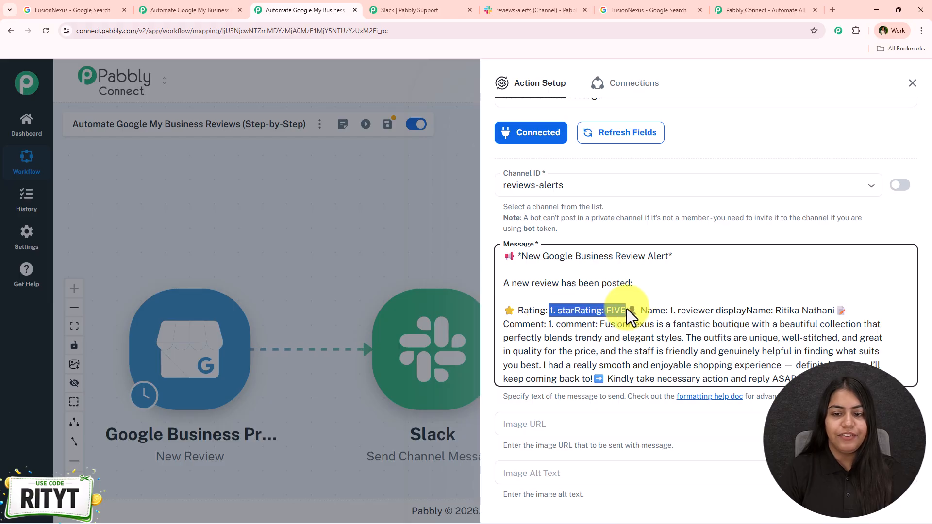
key("Return")
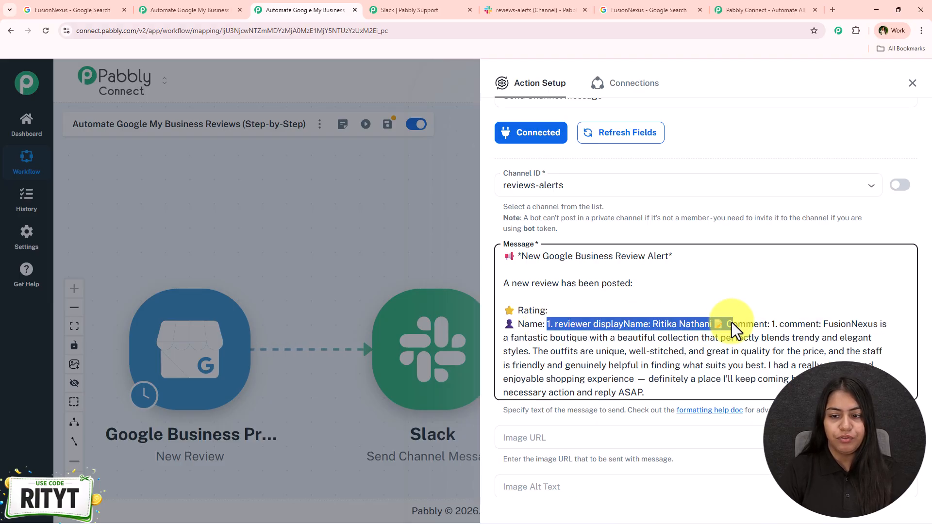
key("Return")
left_click_drag(571, 338, 643, 398)
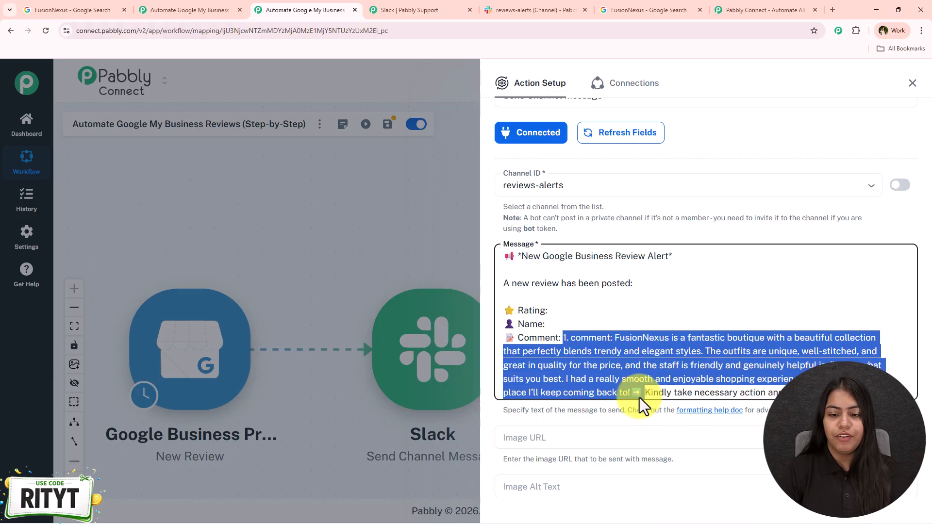
key("Return")
key("Return")
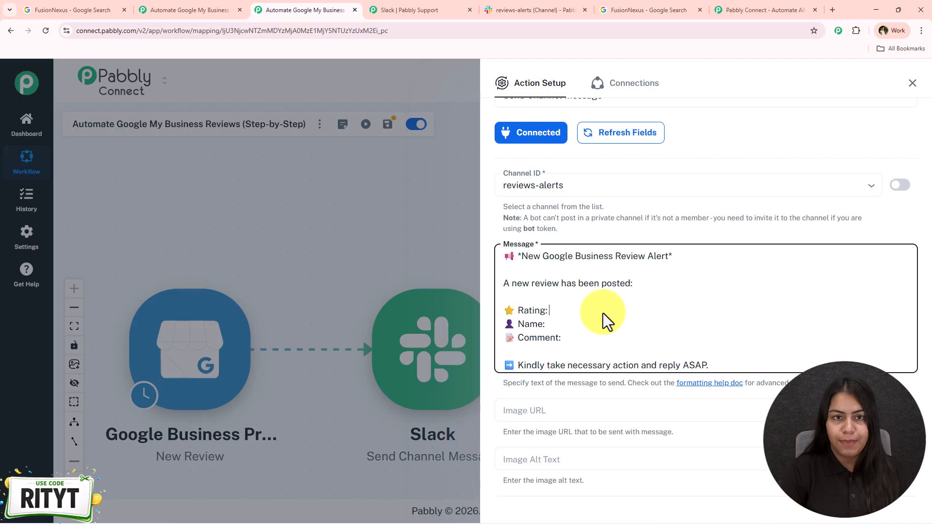
Map the trigger's starRating, reviewer displayName and comment fields after Rating, Name and Comment in the message.
type("/ra")
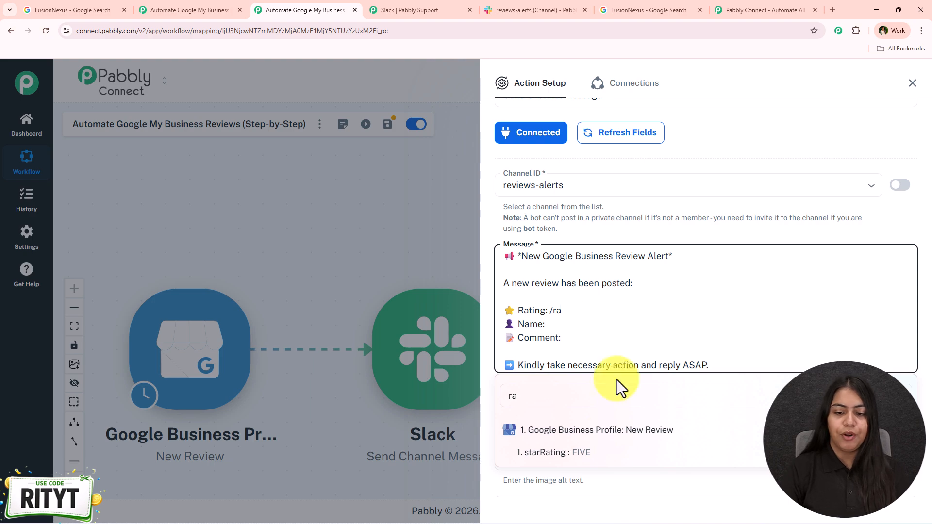
left_click(586, 459)
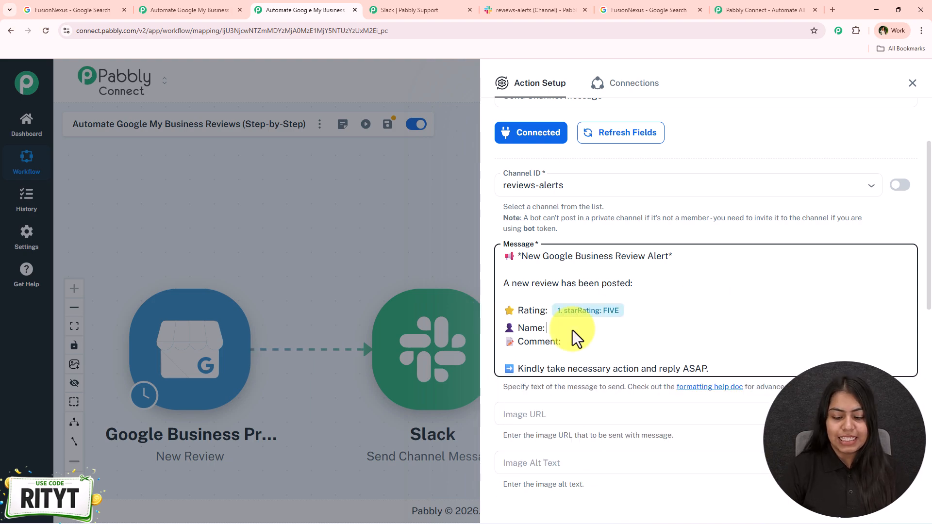
type("/name")
left_click(646, 459)
scroll(620, 298, "down", 2)
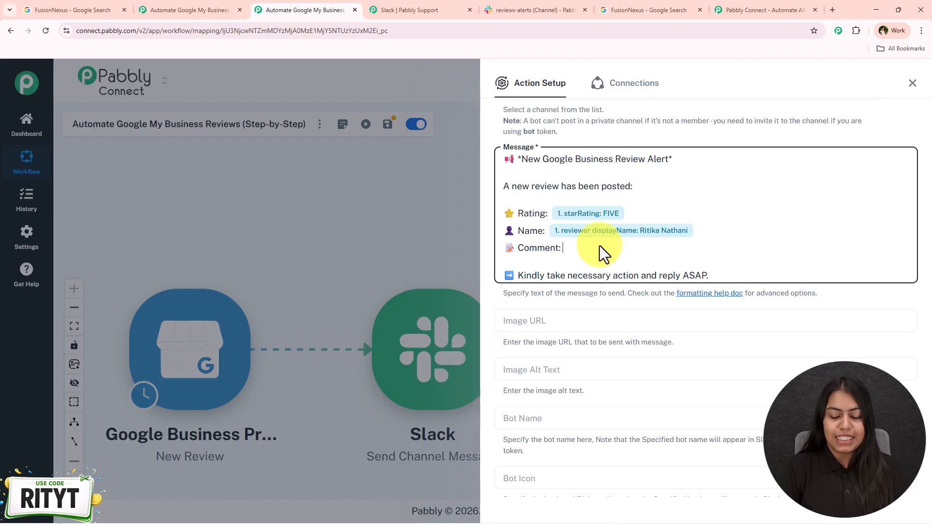
type("/comm")
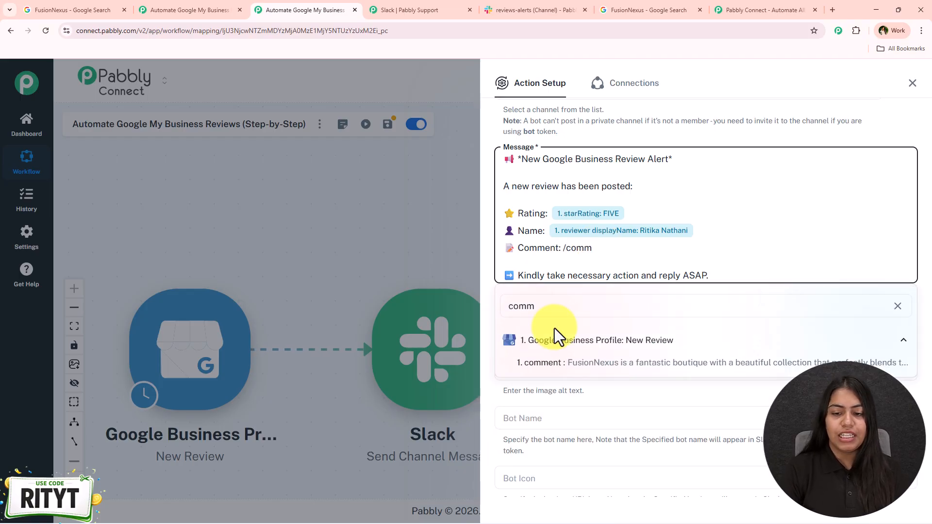
left_click(631, 372)
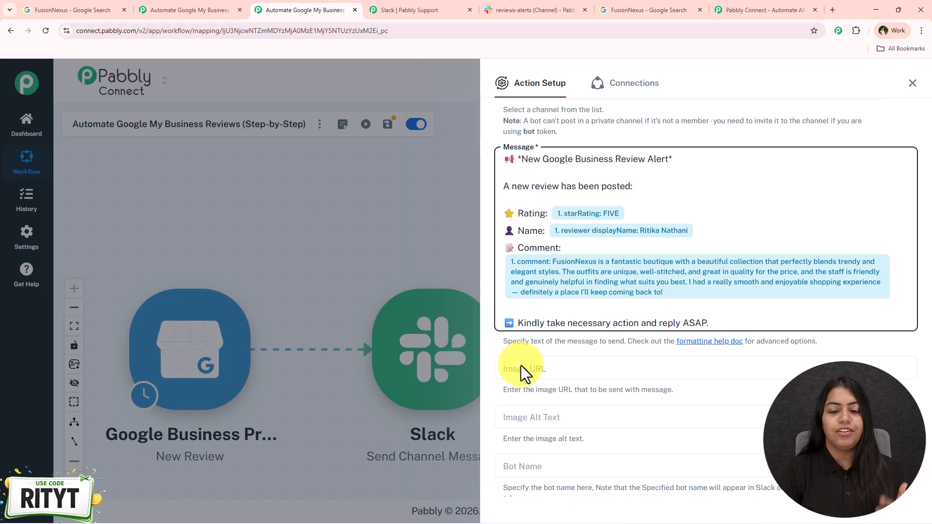
Keep the remaining message options at their defaults, then save the Slack action and send a test request.
scroll(547, 389, "down", 2)
scroll(548, 298, "down", 2)
scroll(582, 252, "down", 4)
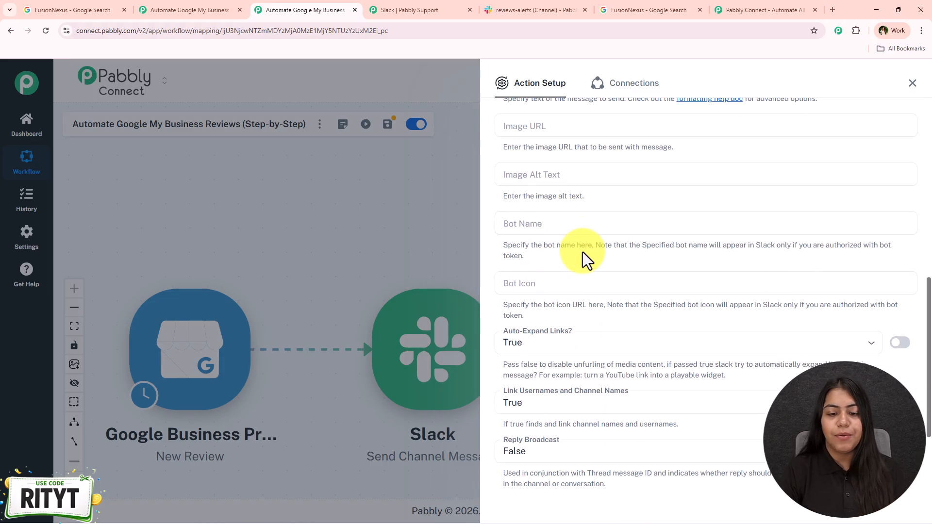
scroll(583, 252, "down", 1)
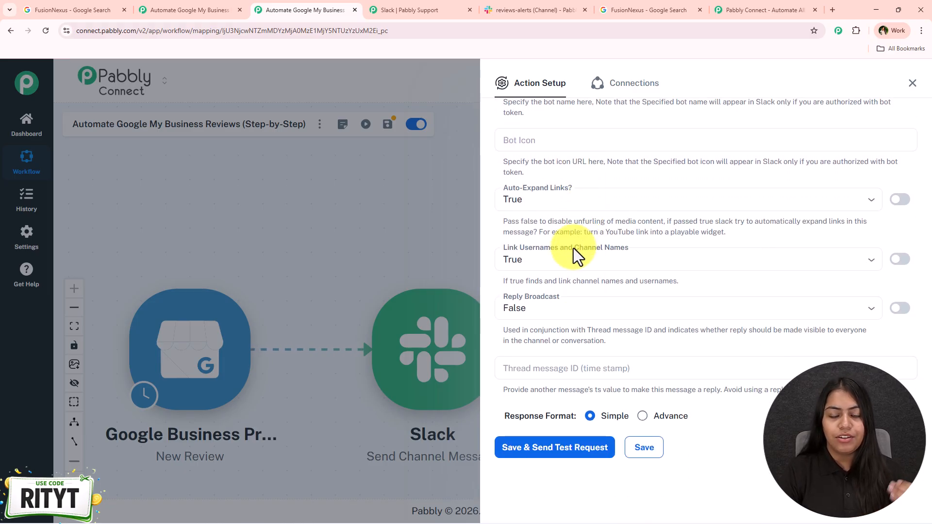
left_click(544, 446)
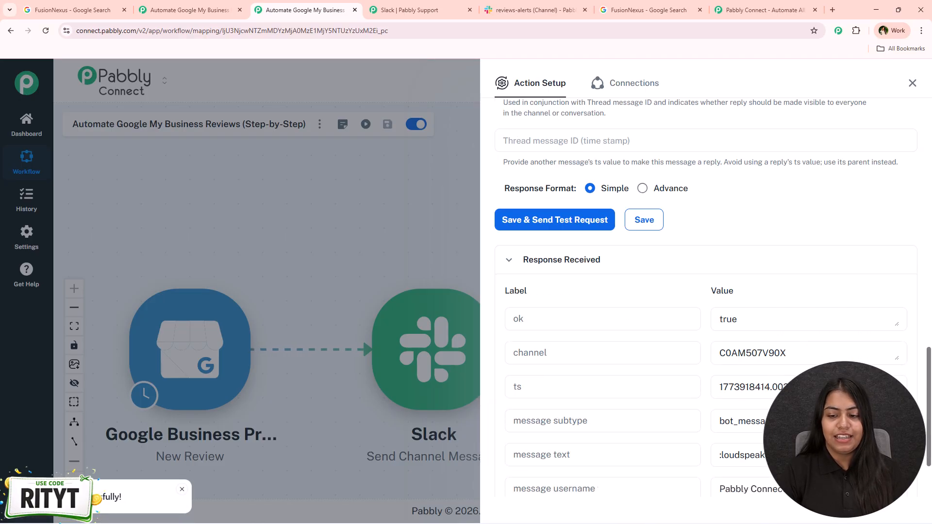
Close the Slack setup, move its node above the trigger node, and check the test message in Slack's reviews-alerts channel.
left_click(911, 87)
left_click_drag(447, 353, 398, 262)
left_click(503, 15)
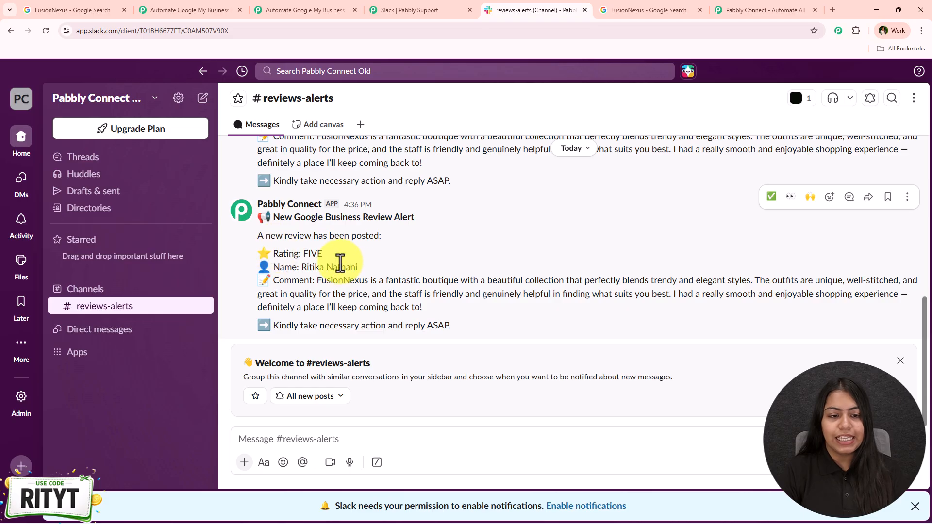
left_click(234, 1)
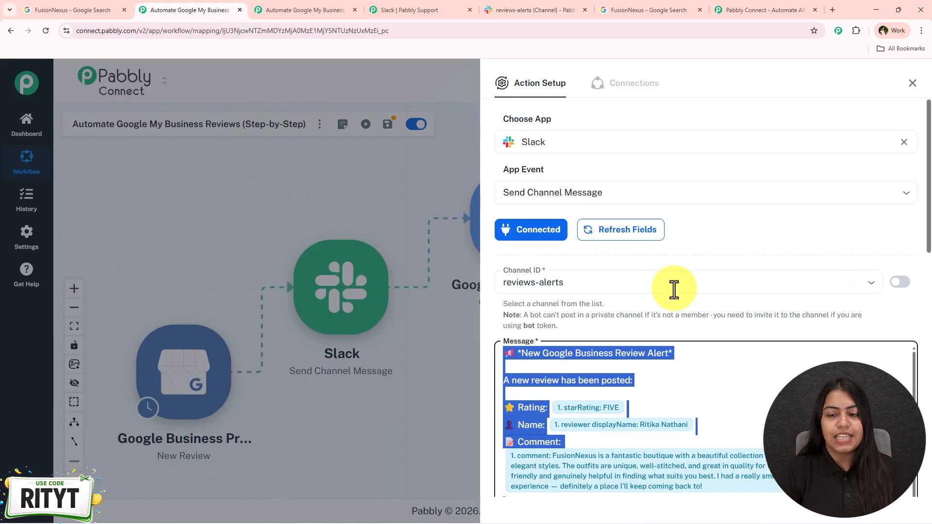
left_click(308, 1)
left_click_drag(536, 224, 403, 335)
View all of FusionNexus's Google reviews and check whether the newly posted review has an owner reply.
left_click(675, 10)
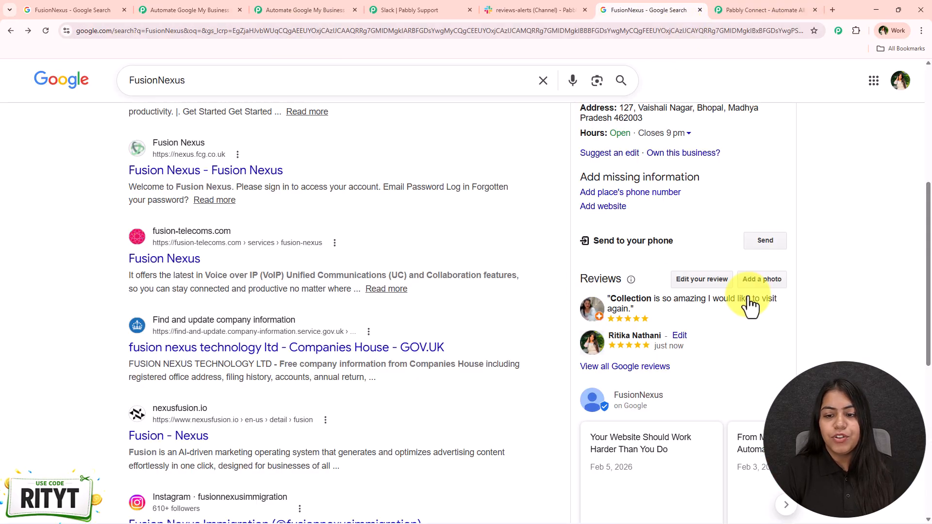
left_click(645, 368)
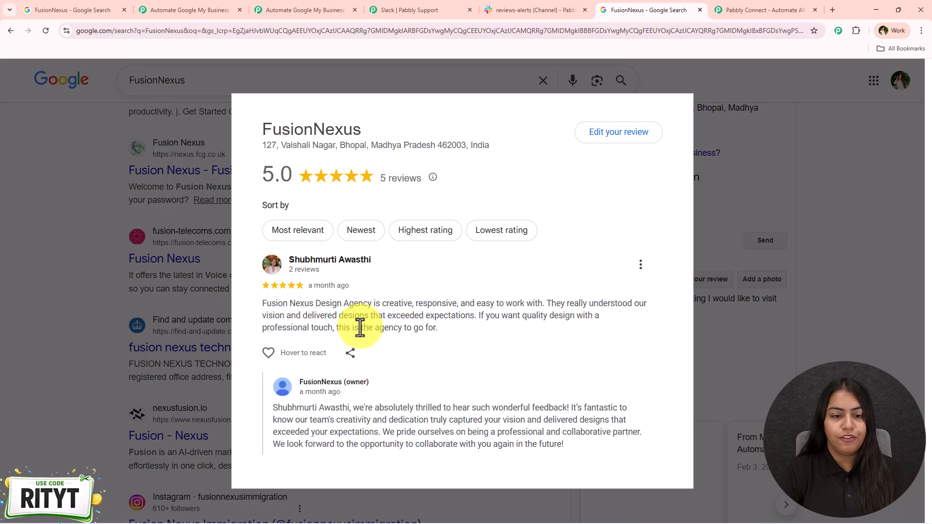
scroll(313, 324, "down", 1)
left_click(367, 280)
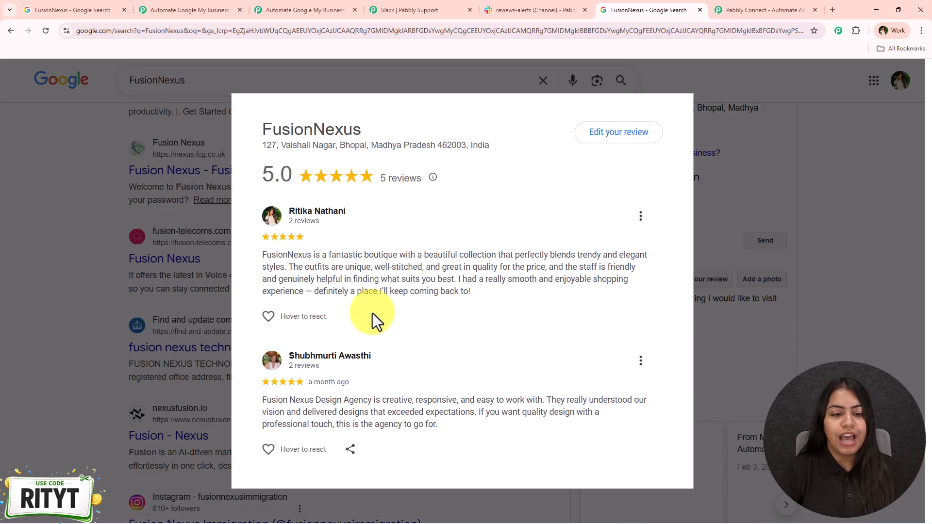
scroll(369, 280, "up", 1)
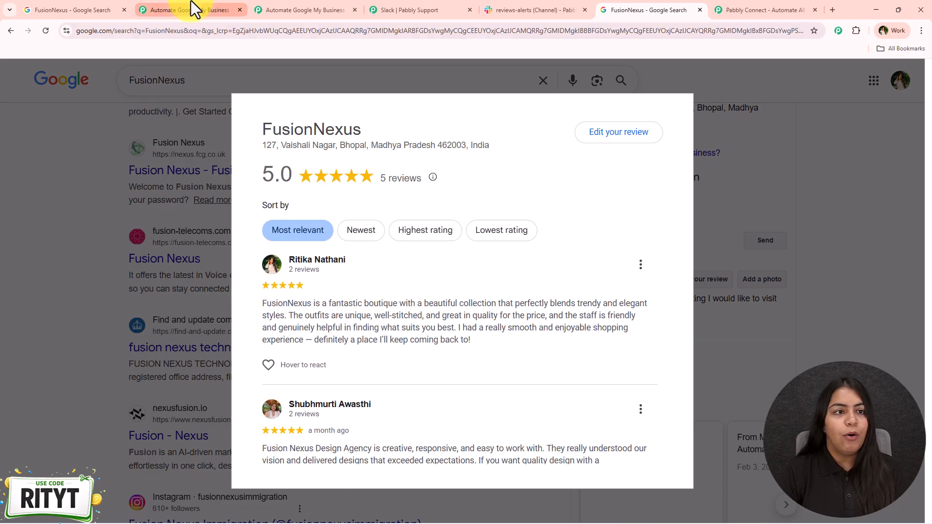
Add a Google AI Studio (Gemini) action after the Slack step with Generate Content as its event.
left_click(270, 2)
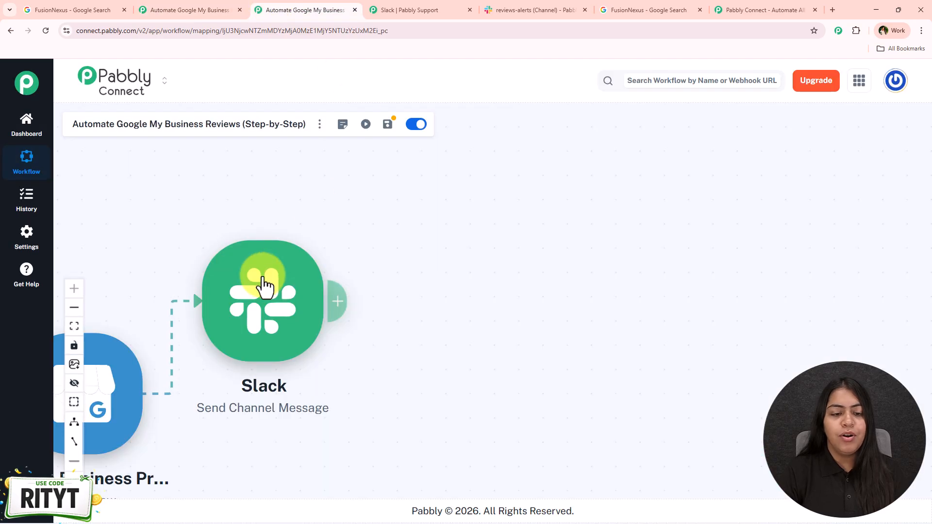
left_click(343, 312)
type("Gemini")
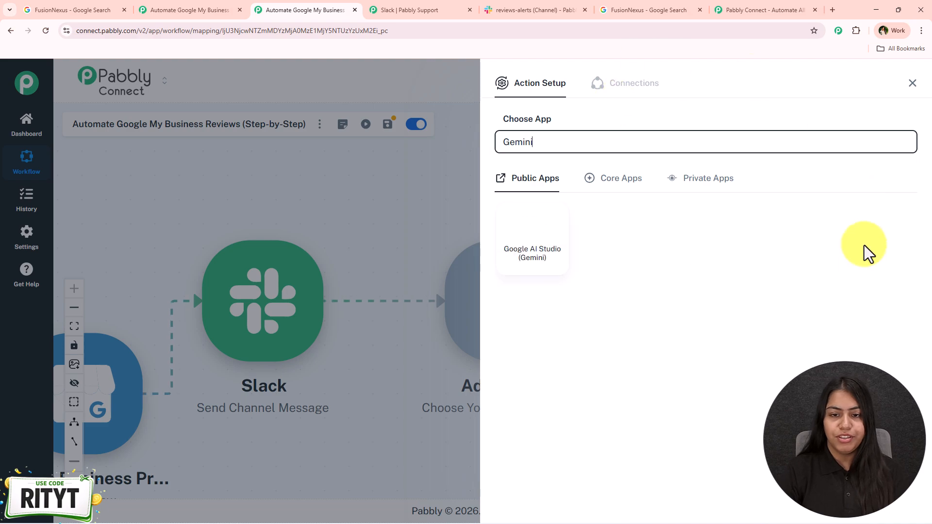
left_click(545, 273)
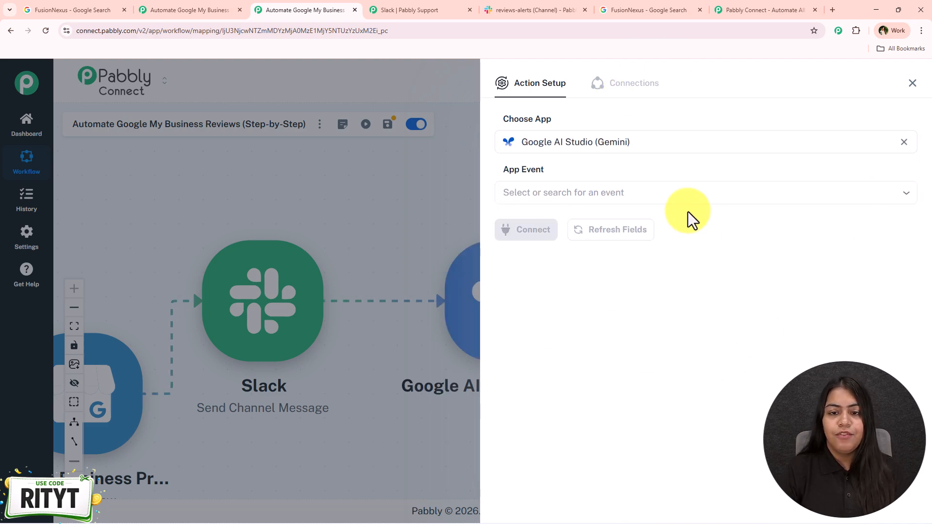
left_click(684, 196)
left_click(602, 381)
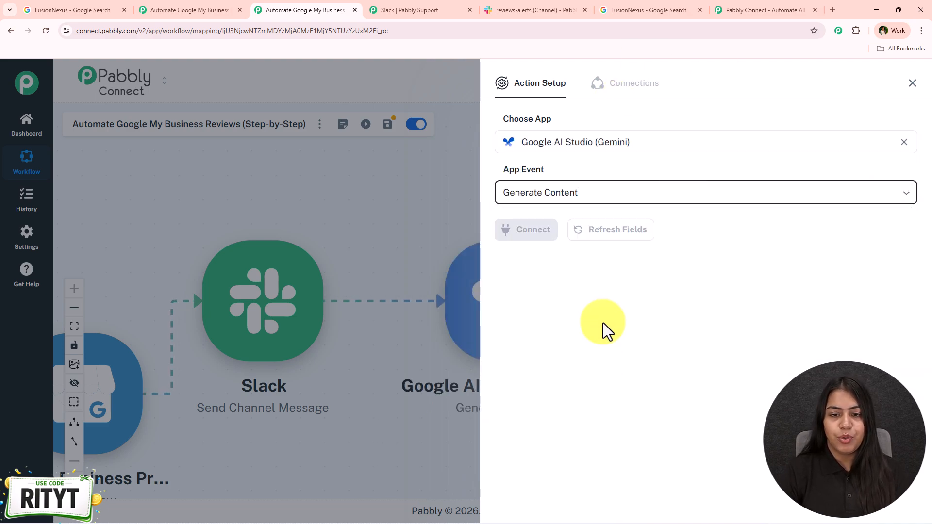
Start a new Google AI Studio (Gemini) connection and open the API keys page in Google AI Studio.
left_click(546, 229)
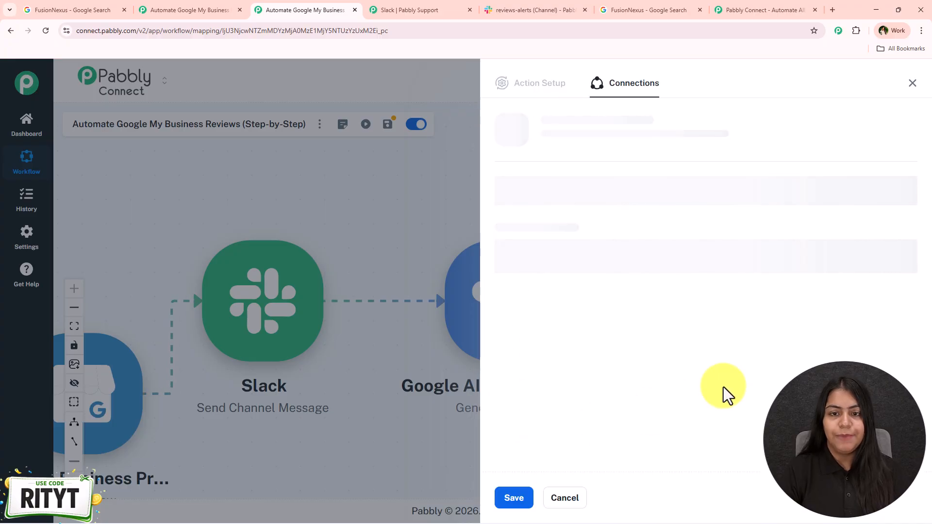
left_click(575, 176)
left_click(502, 282)
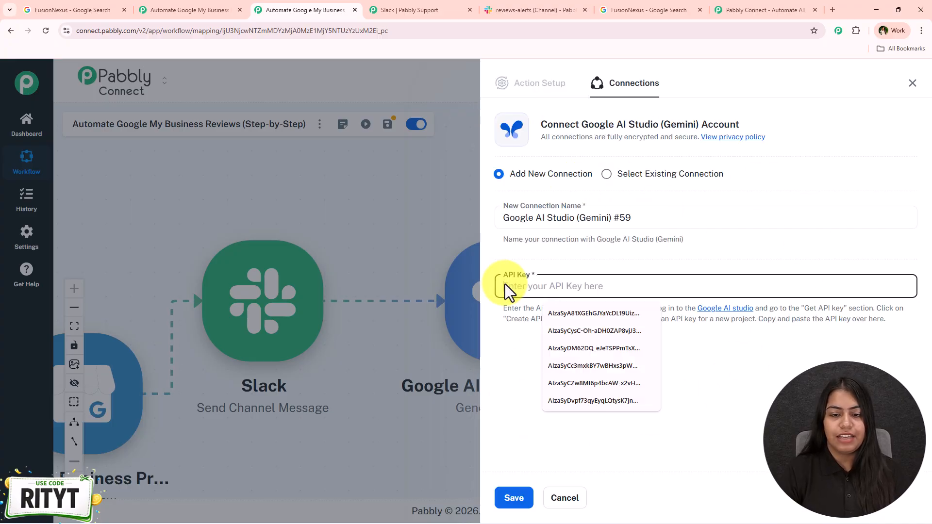
left_click(724, 335)
left_click(724, 310)
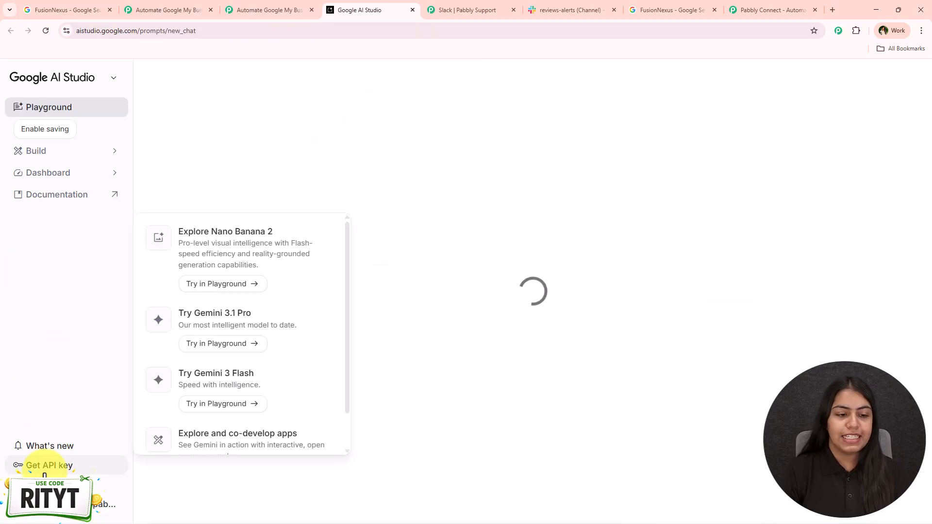
left_click(47, 465)
left_click(843, 112)
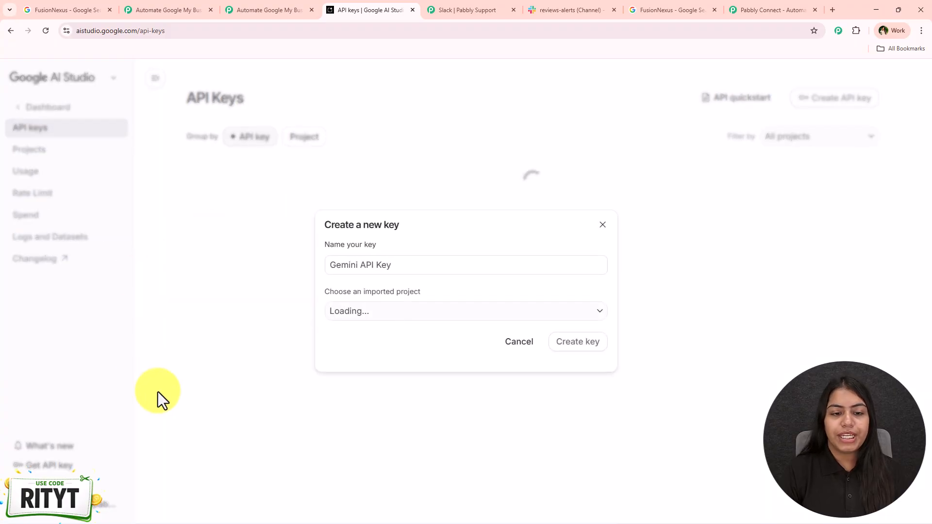
left_click(447, 259)
left_click(421, 313)
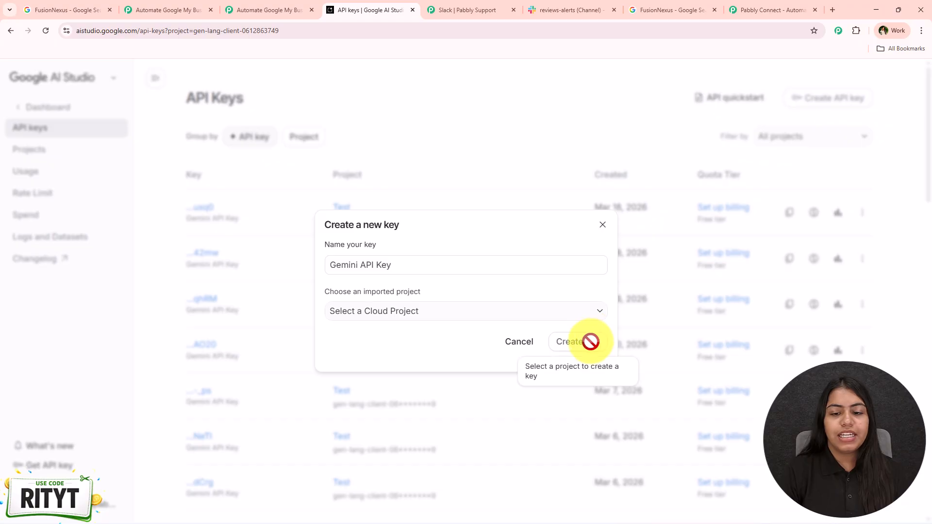
left_click(603, 225)
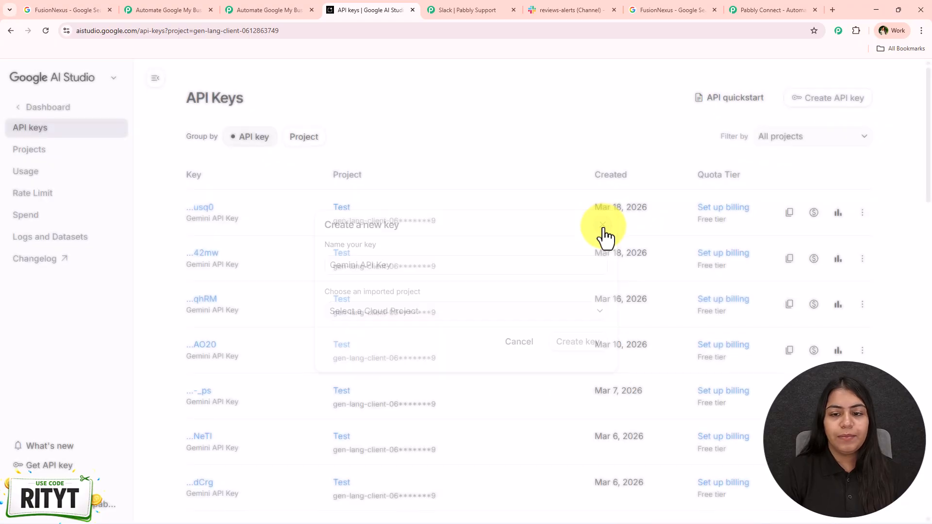
Copy an existing API key from Google AI Studio, paste it into the Gemini connection's API Key field, and save the connection.
left_click(790, 221)
left_click(275, 19)
left_click(541, 287)
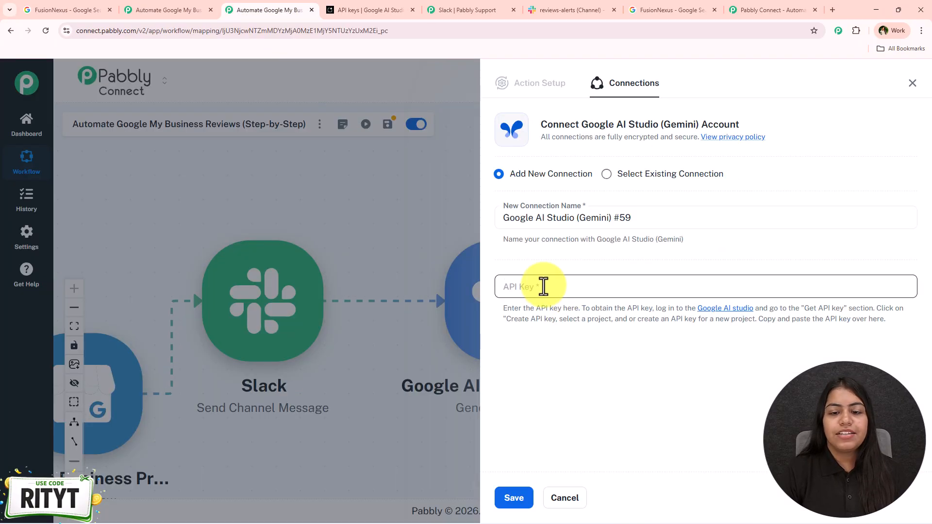
left_click(566, 313)
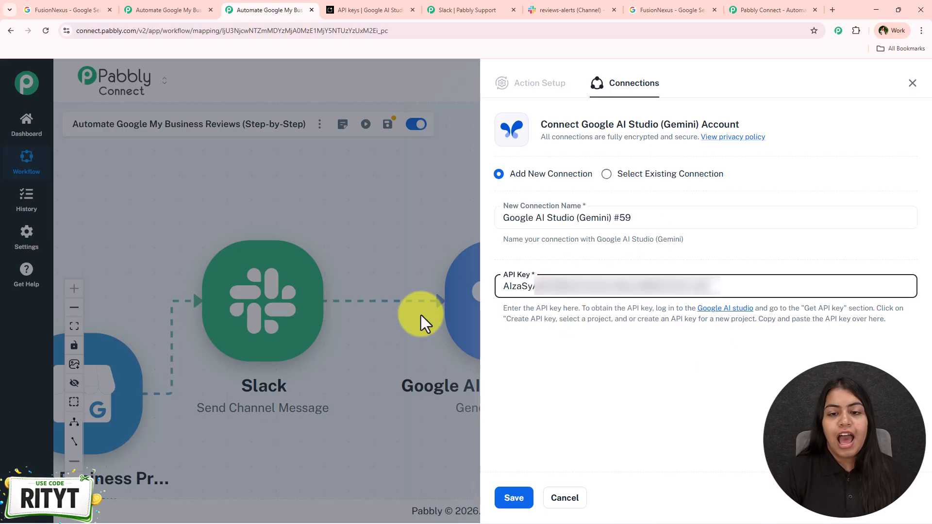
left_click(515, 499)
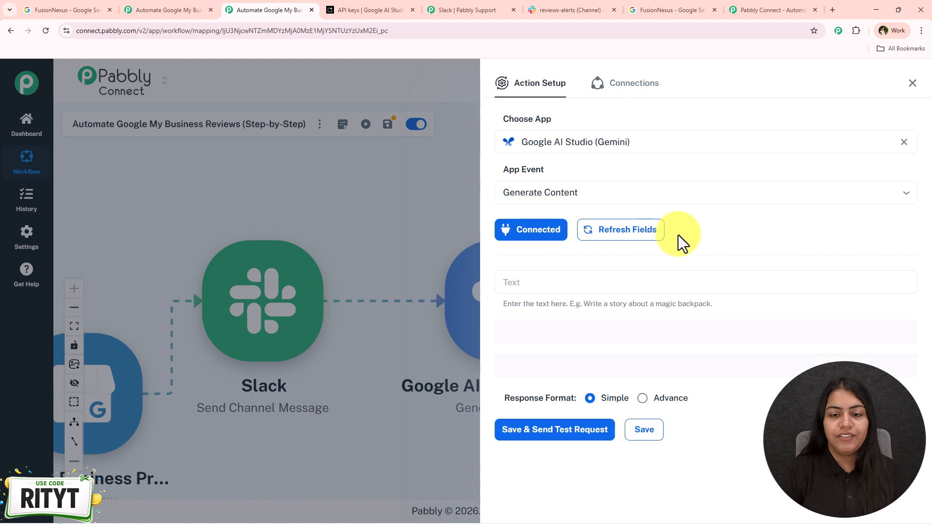
Copy the FusionNexus brand-voice prompt from the reference workflow's Gemini step and paste it into this step's Text field.
left_click(606, 287)
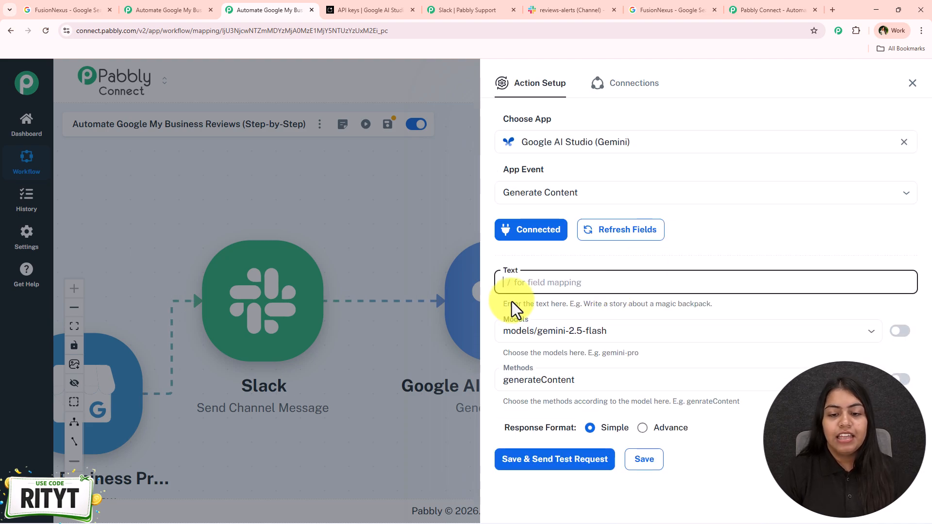
left_click(170, 11)
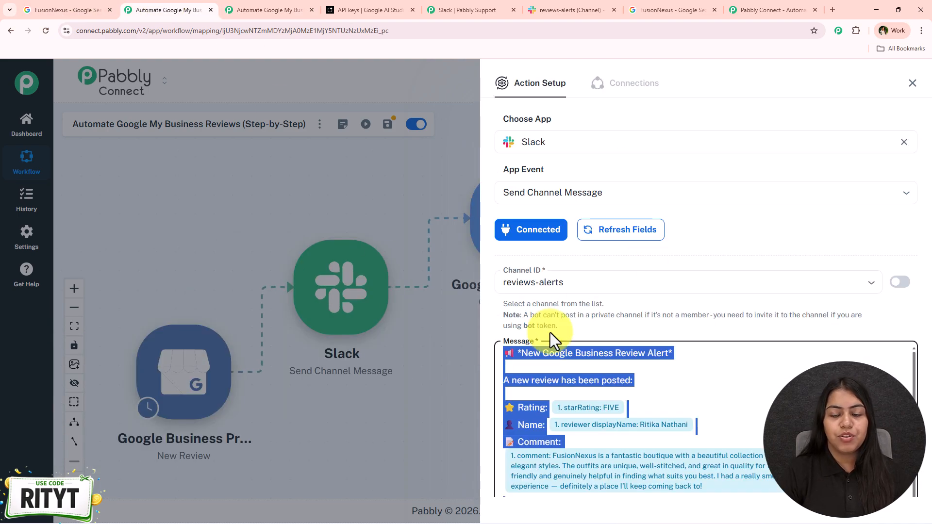
left_click(913, 83)
left_click(528, 207)
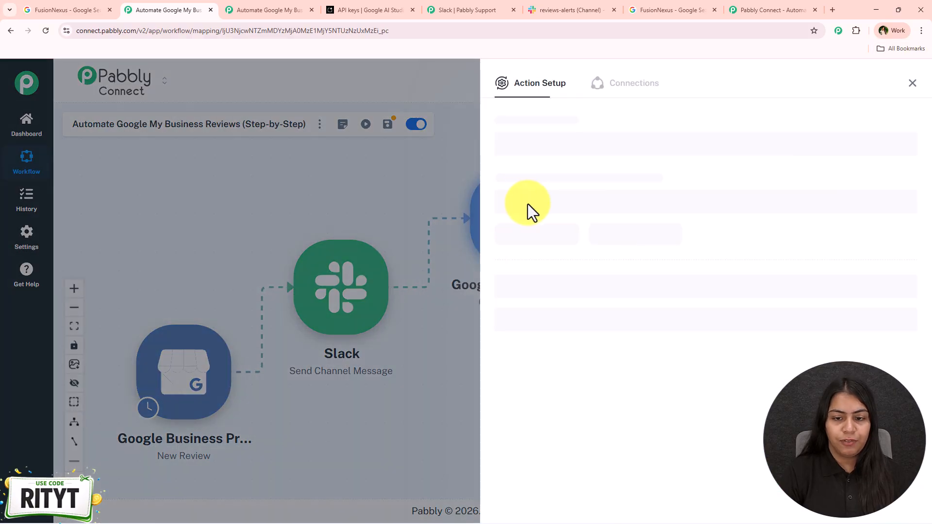
left_click(588, 307)
key("ctrl+a")
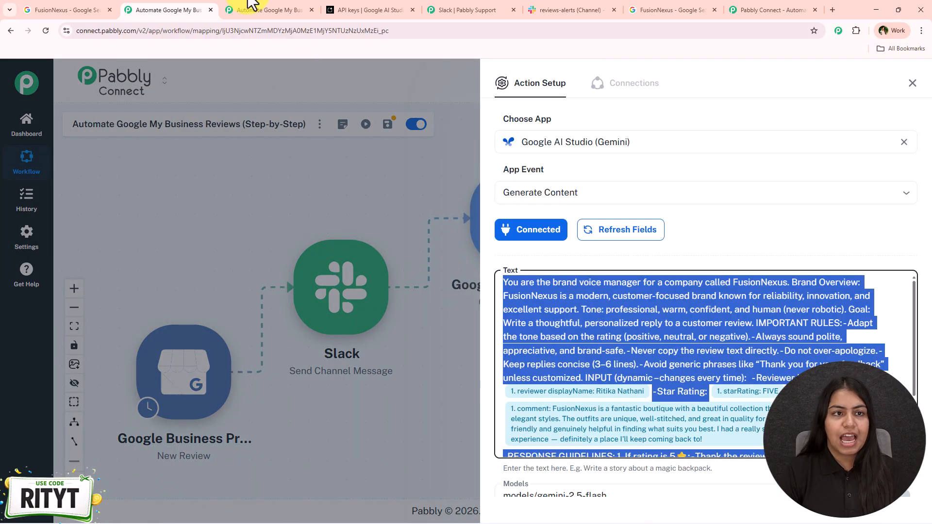
left_click(278, 11)
left_click(582, 283)
key("ctrl+v")
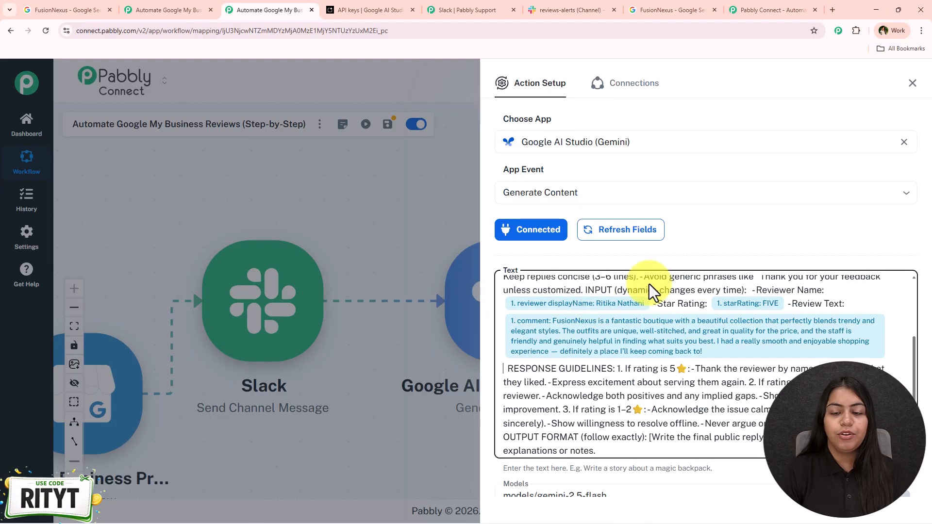
Replace the pasted Gemini prompt with a plain-text version that has no mapped fields.
double_click(647, 339)
double_click(630, 302)
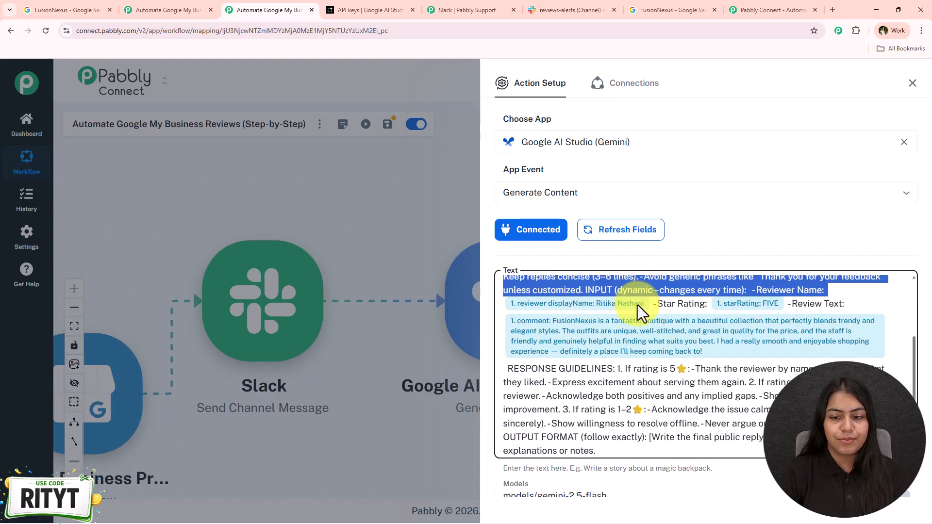
key("ctrl+a")
left_click(637, 305)
scroll(680, 362, "up", 3)
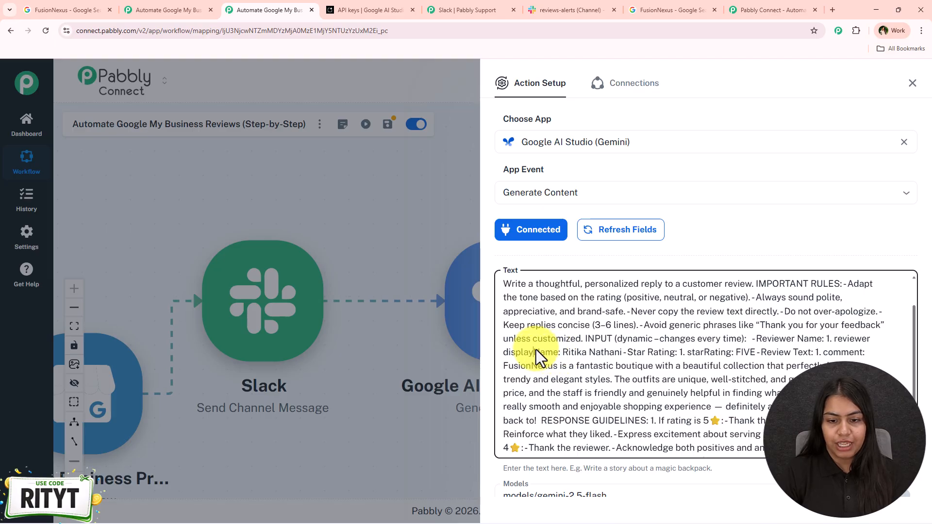
Put Reviewer Name, Star Rating and Review Text on separate prompt lines without sample values, and separate RESPONSE GUIDELINES with a blank line.
left_click(752, 342)
key("Return")
key("Return")
left_click_drag(578, 366, 775, 368)
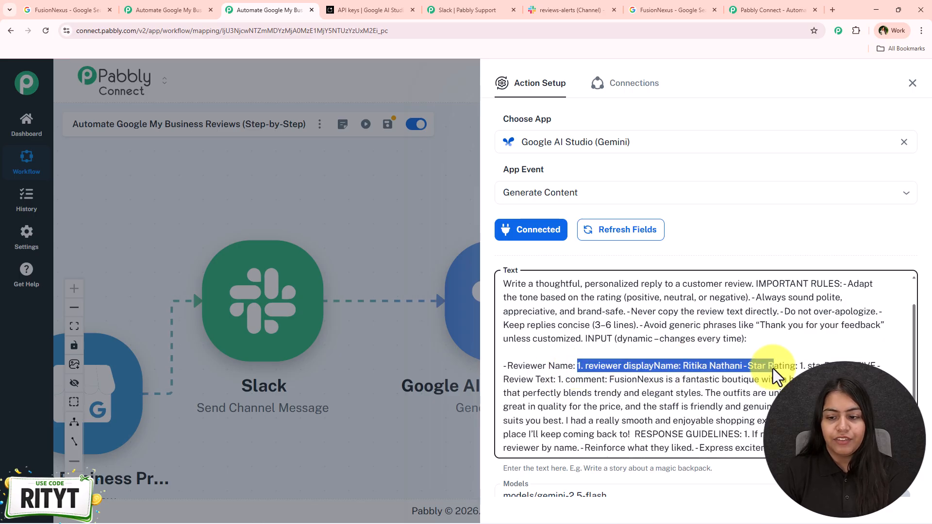
key("Return")
left_click_drag(561, 382, 637, 379)
key("Return")
left_click_drag(561, 393, 637, 392)
key("Return")
key("Return")
scroll(605, 364, "up", 2)
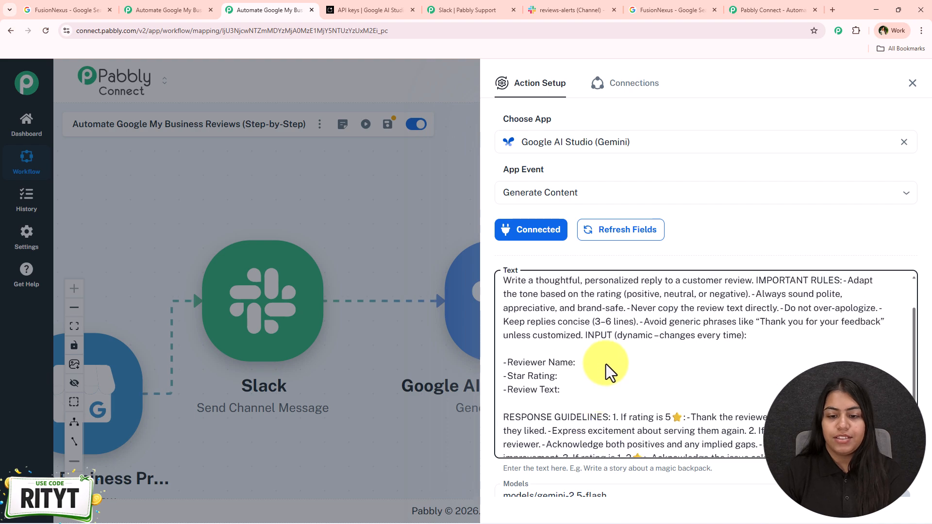
Map the New Review trigger's reviewer displayName, starRating and comment to the prompt's Reviewer Name, Star Rating and Review Text lines.
type("/name")
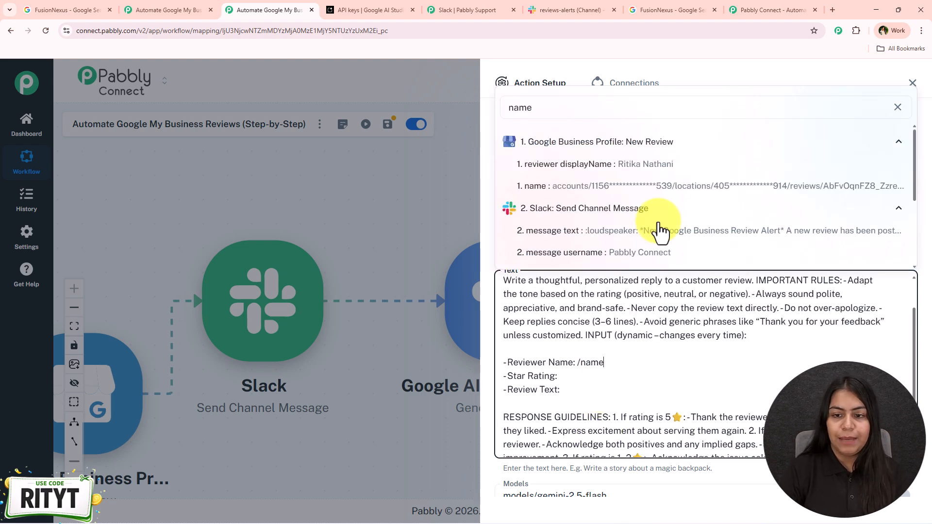
left_click(626, 168)
left_click(580, 383)
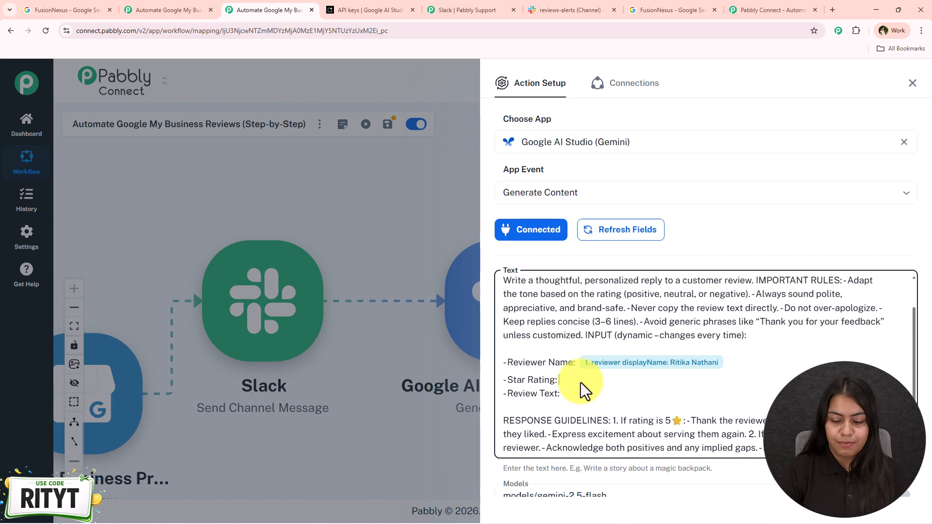
type("/rating")
left_click(629, 188)
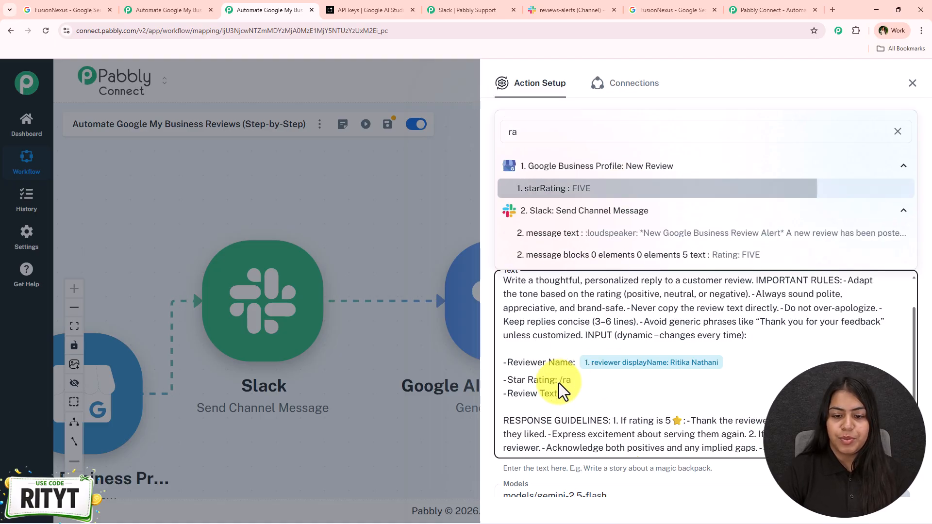
type("/co")
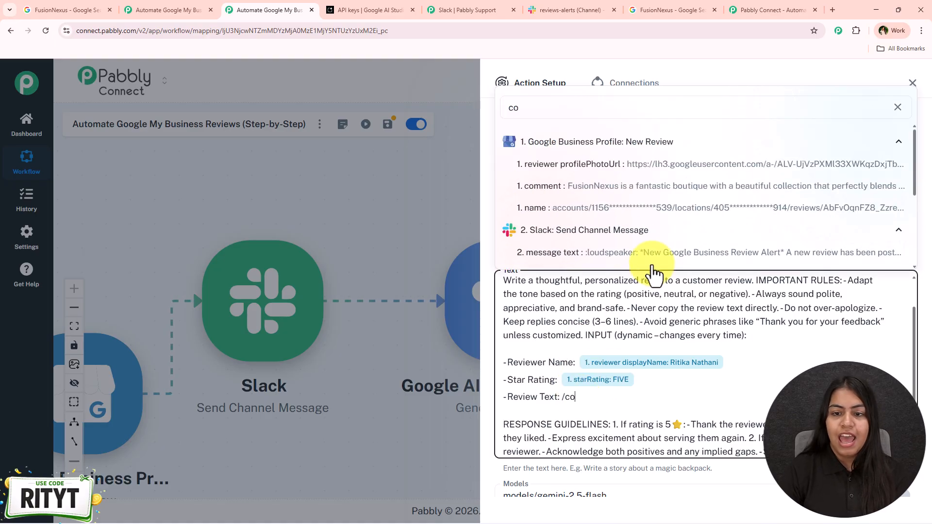
left_click(631, 187)
Keep models/gemini-2.5-flash as the model and generateContent as the method, and save and send the Gemini test request.
scroll(629, 437, "down", 5)
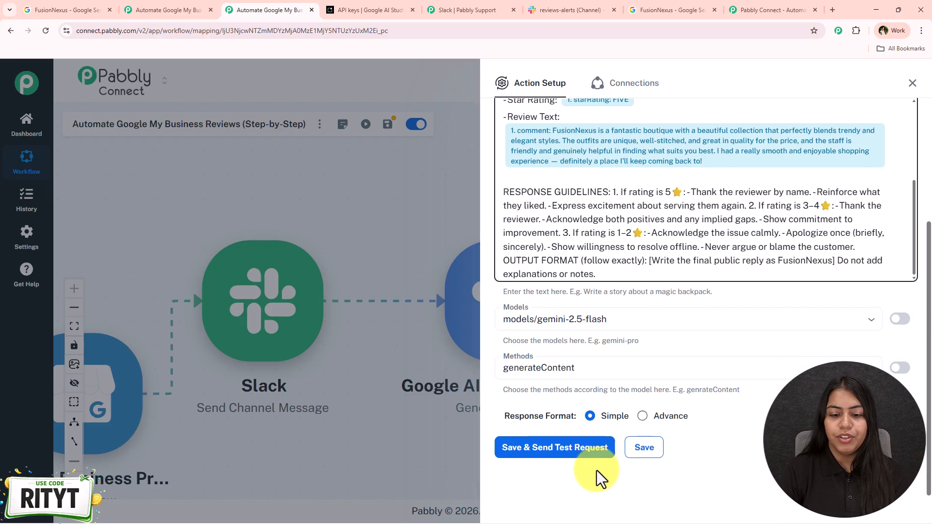
left_click(527, 321)
left_click(757, 308)
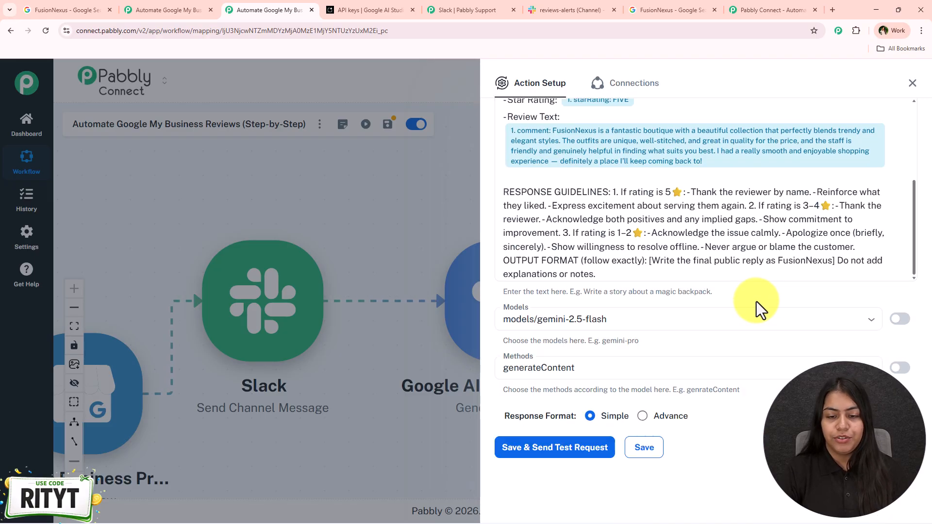
left_click(598, 365)
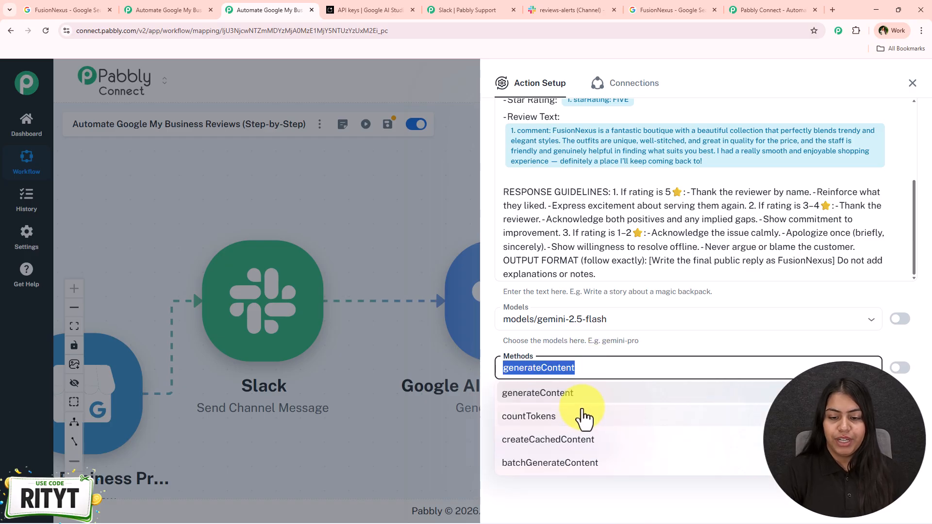
left_click(571, 453)
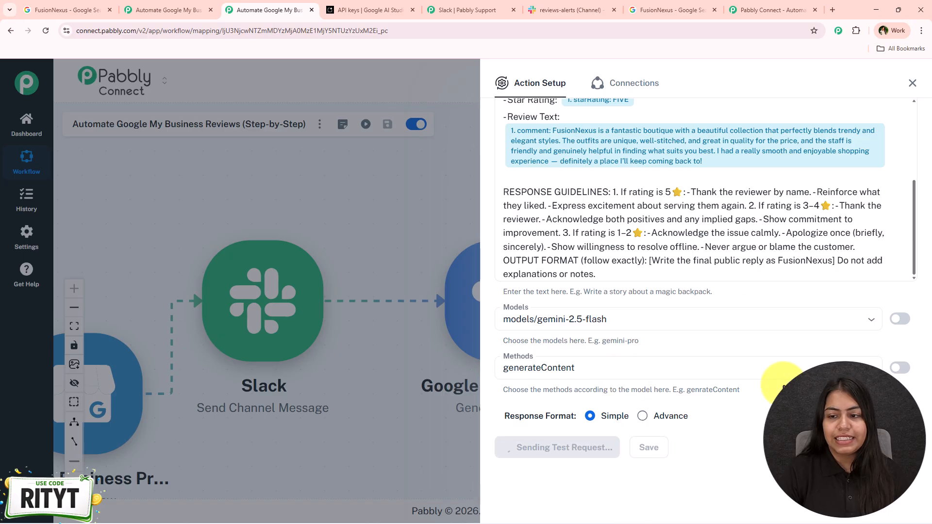
Examine the Gemini prompt and response, enlarging the generated reply's value box to read the full text.
scroll(712, 258, "up", 1)
scroll(713, 257, "up", 6)
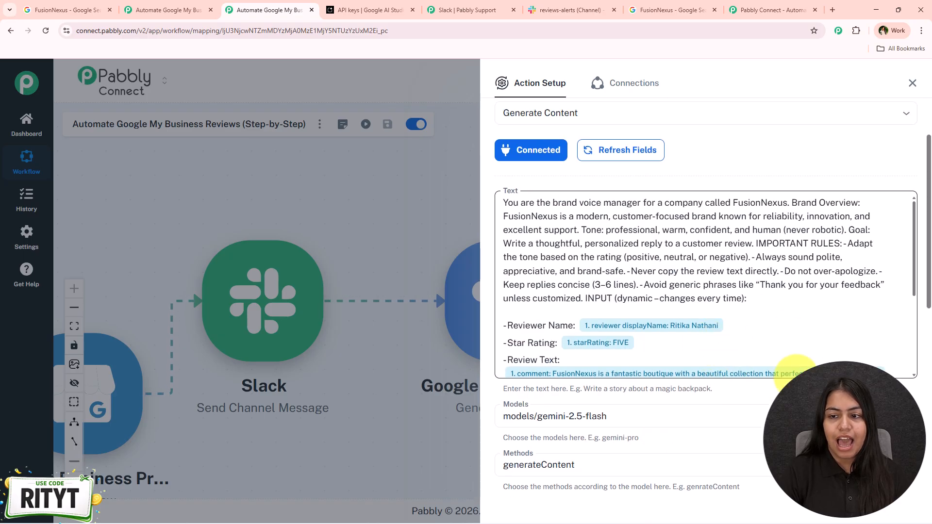
scroll(774, 412, "down", 8)
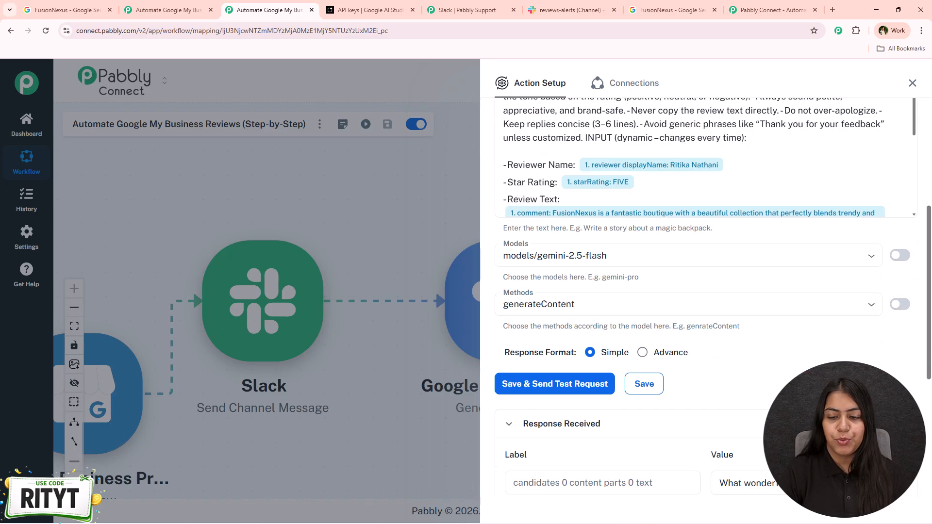
scroll(774, 411, "up", 4)
scroll(880, 391, "down", 1)
scroll(903, 315, "up", 1)
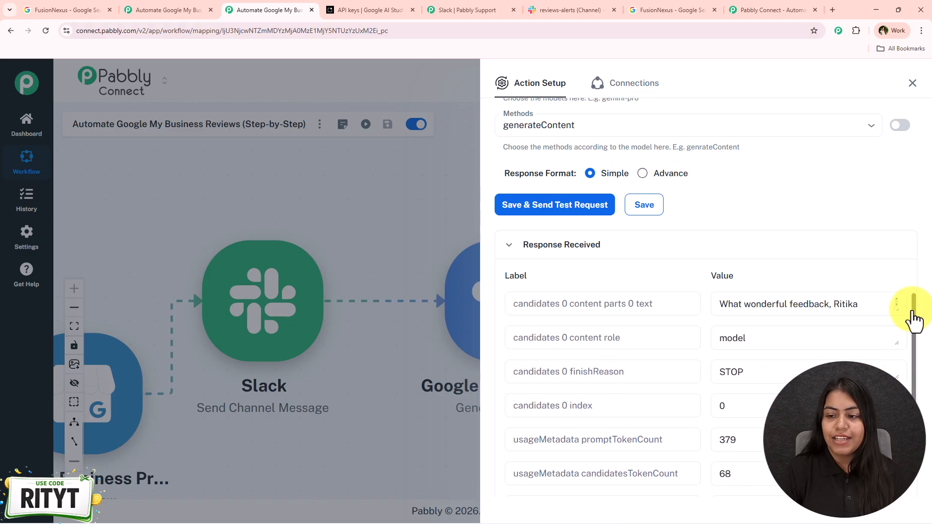
left_click_drag(896, 309, 896, 440)
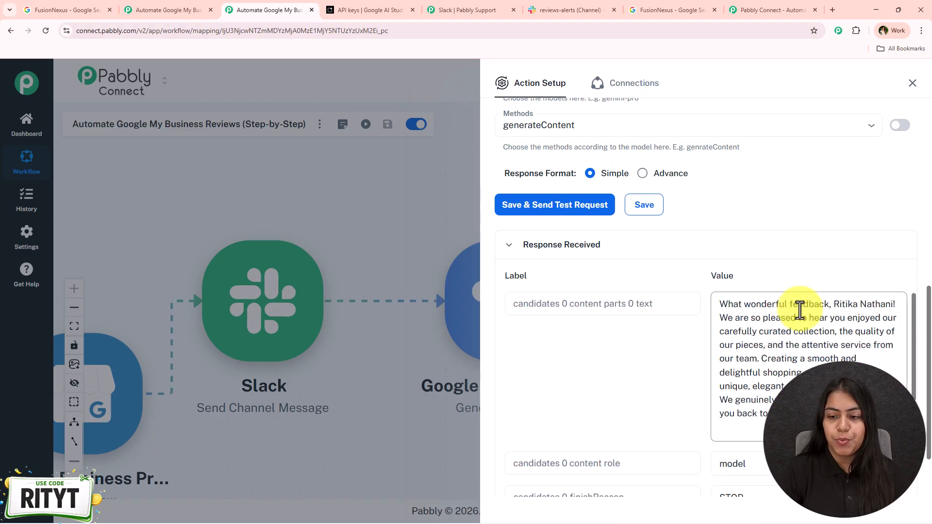
Close the Gemini setup, move its node higher than Slack's, and add a Google Business Profile action with the Create Reply event.
left_click(913, 83)
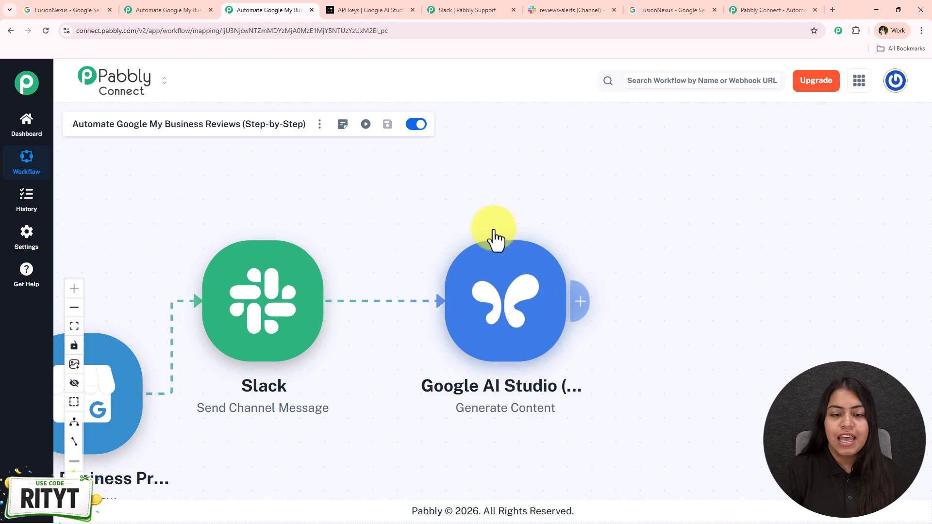
left_click_drag(509, 266, 496, 204)
left_click(537, 218)
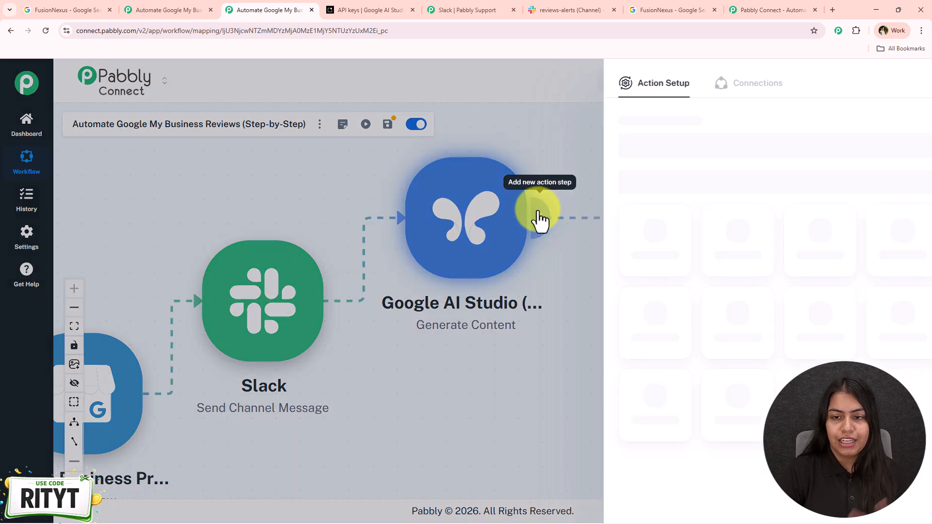
type("Googl")
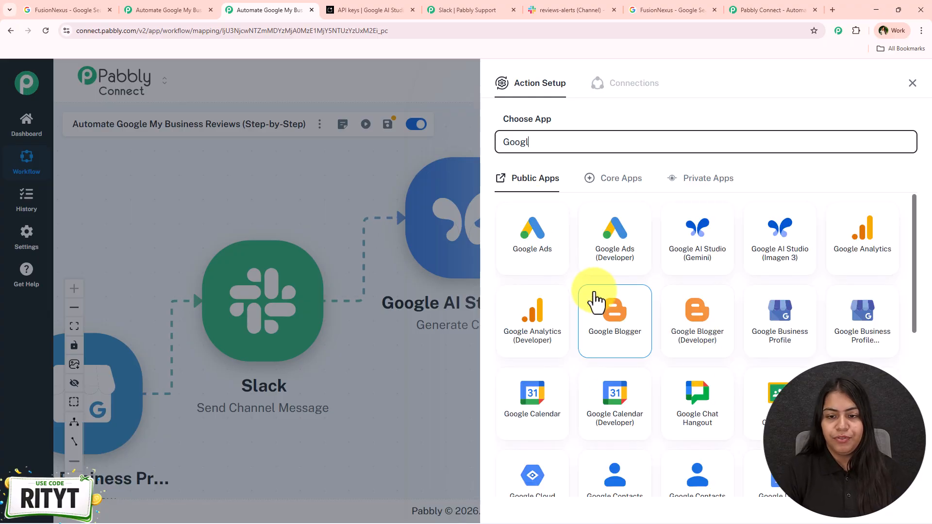
left_click(785, 318)
left_click(552, 190)
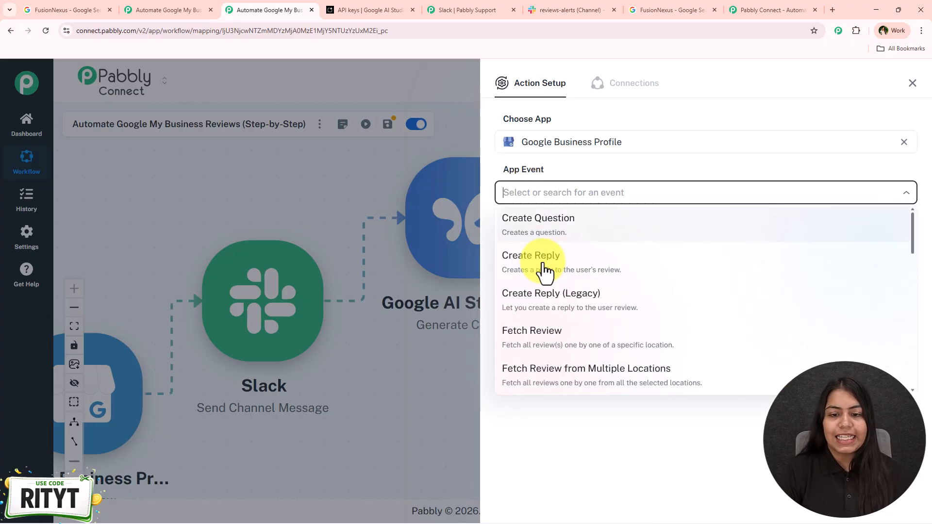
left_click(544, 269)
Connect the reply action through the existing Google Business Profile #17 connection, and choose the account and the FusionNexus location.
left_click(520, 231)
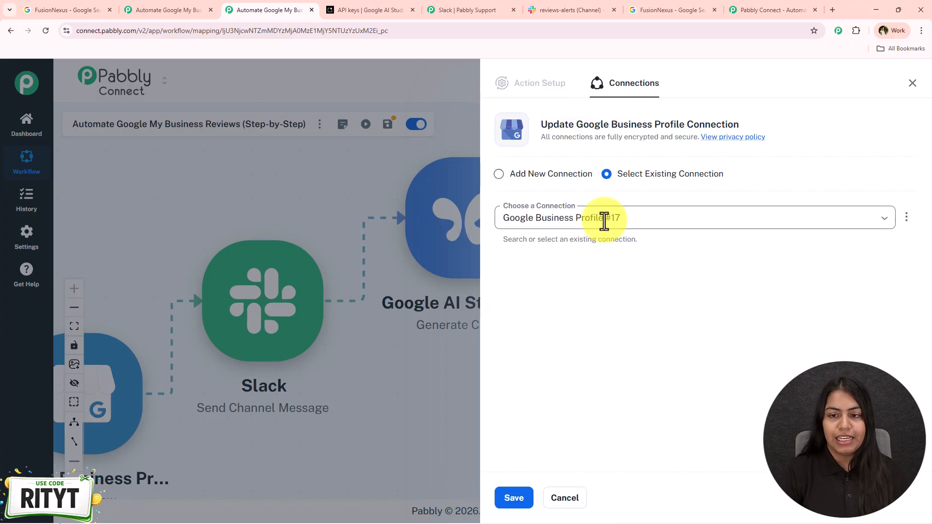
left_click(514, 499)
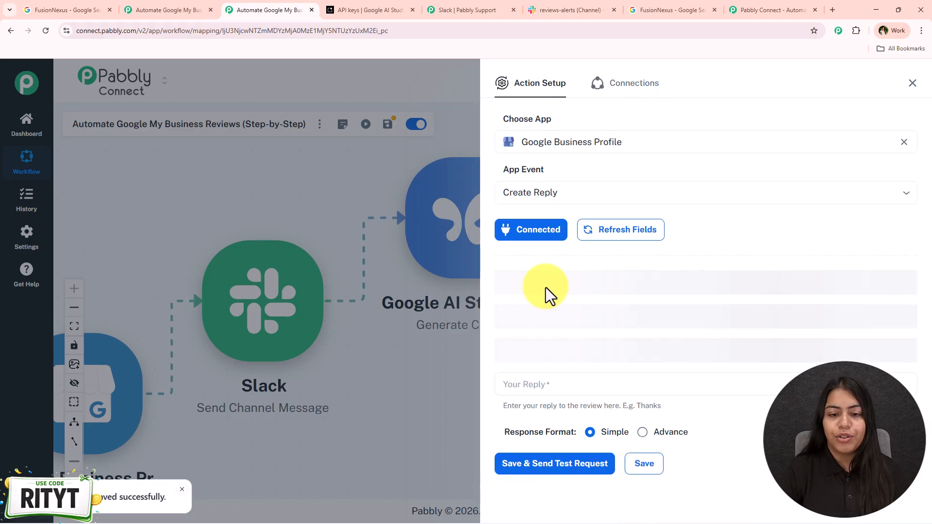
left_click(574, 284)
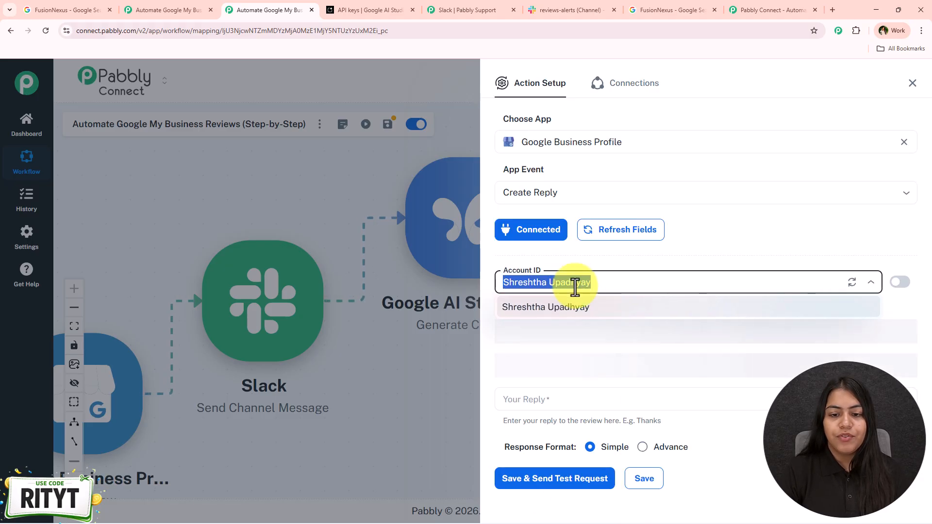
left_click(589, 309)
left_click(568, 330)
left_click(566, 360)
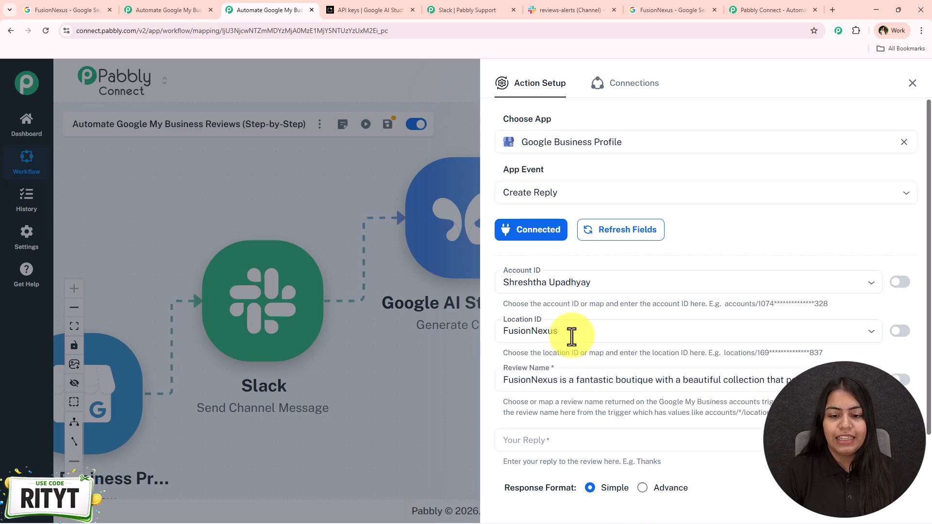
Try the "Fusion Nexus Design Agency" review as the review name, and reselect the "FusionNexus is a fantastic boutique" review.
left_click(546, 380)
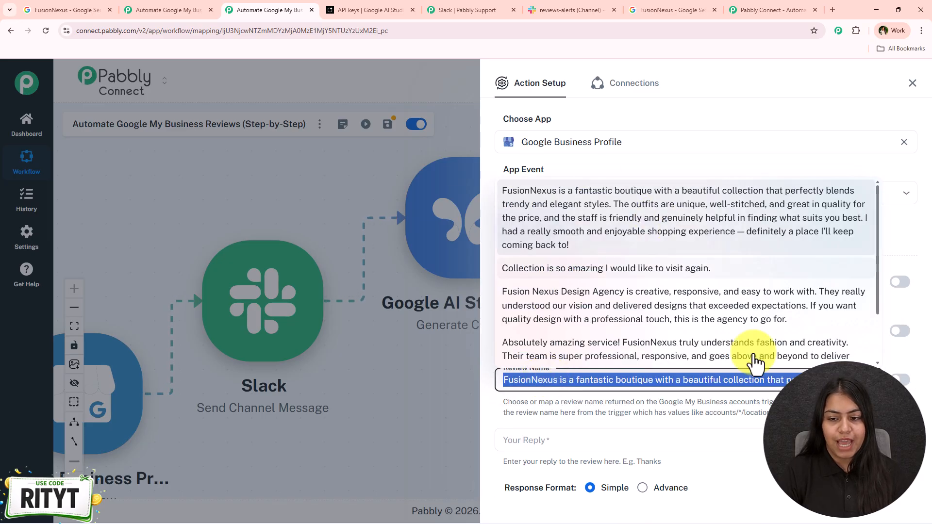
left_click(562, 305)
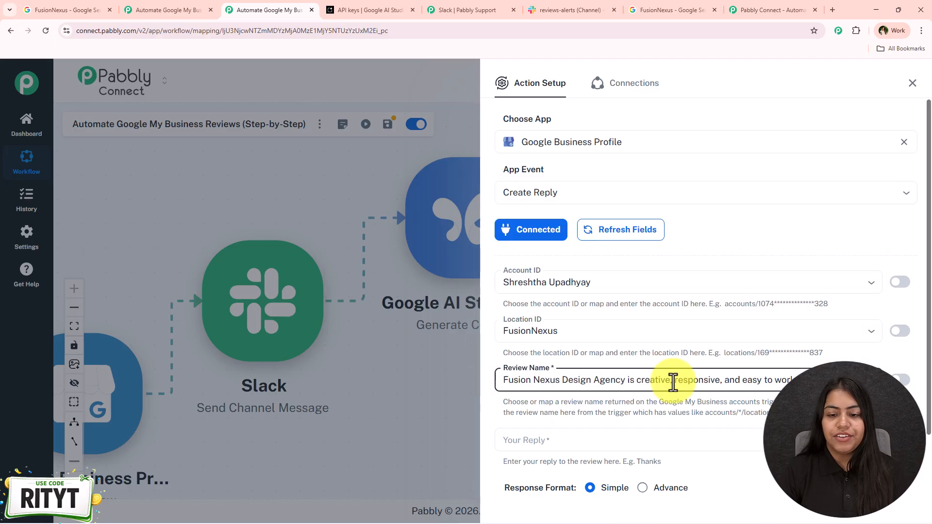
left_click(672, 380)
left_click(610, 223)
scroll(849, 358, "down", 2)
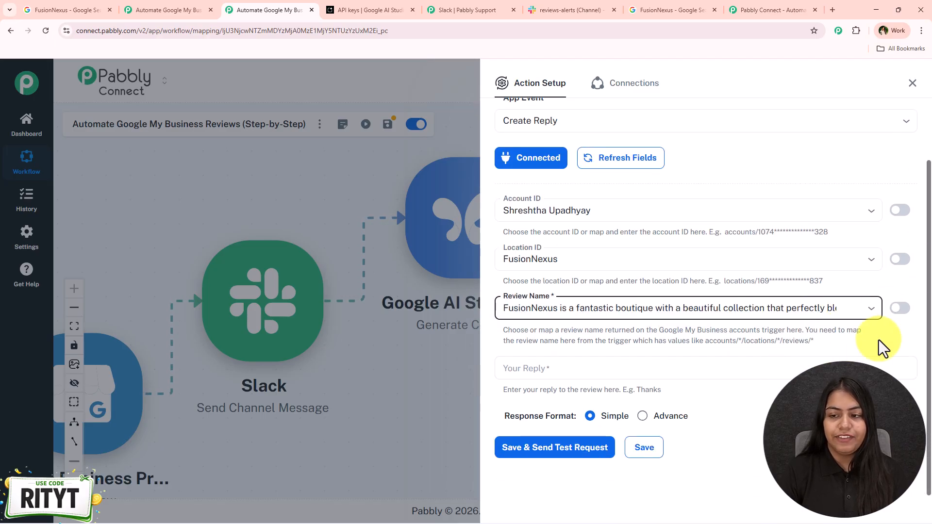
Turn on mapping for the review name and replace its value with the name field from the New Review trigger.
left_click(895, 311)
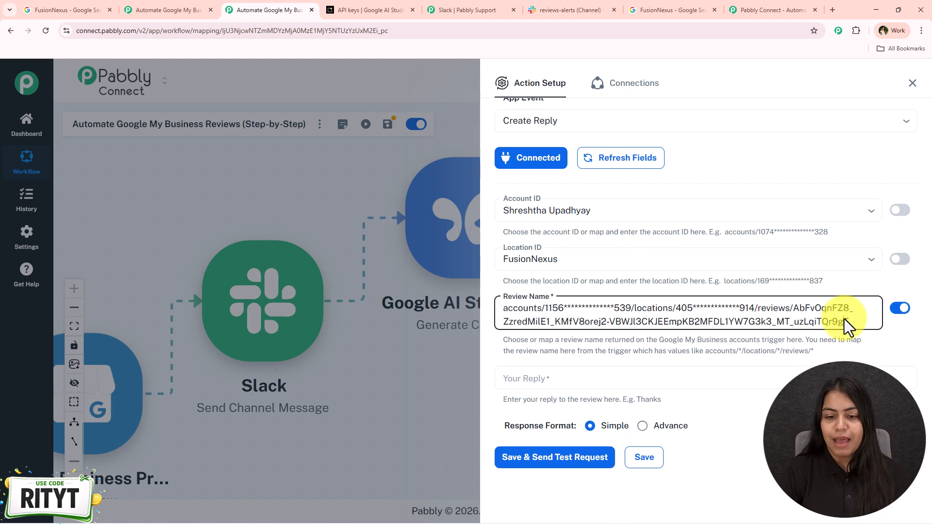
key("ctrl+a")
key("BackSpace")
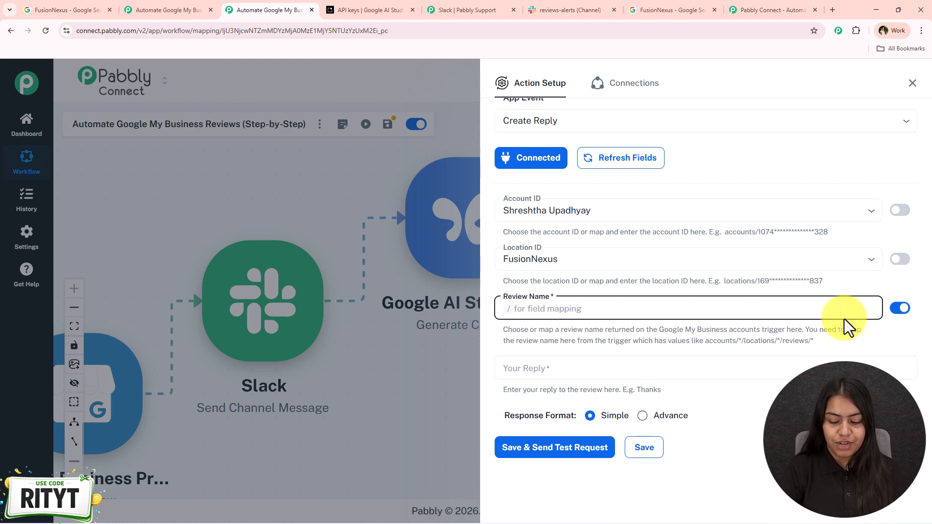
type("/re")
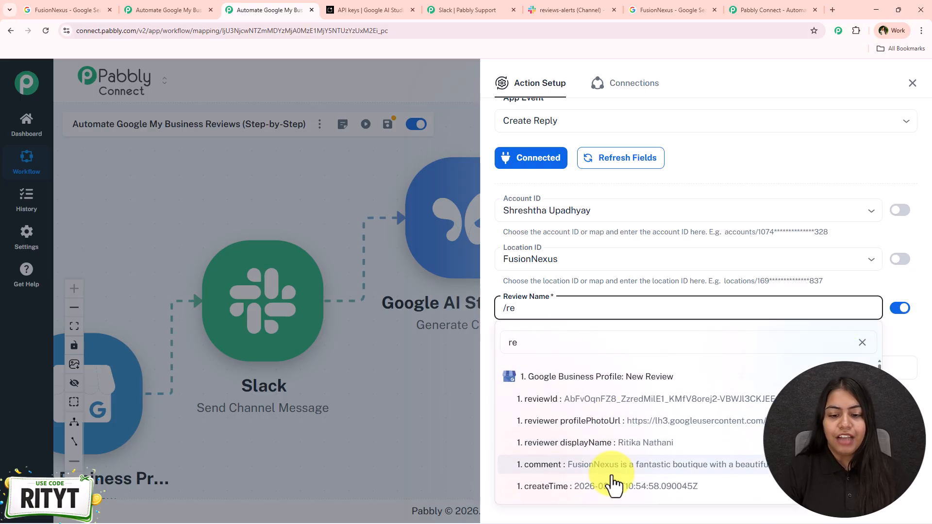
scroll(614, 484, "down", 1)
scroll(614, 485, "up", 1)
scroll(583, 481, "down", 1)
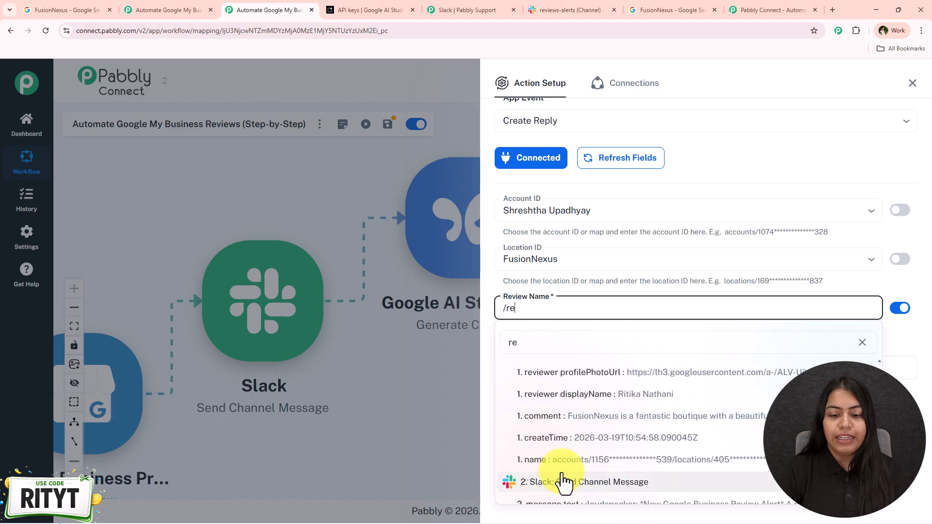
left_click(587, 461)
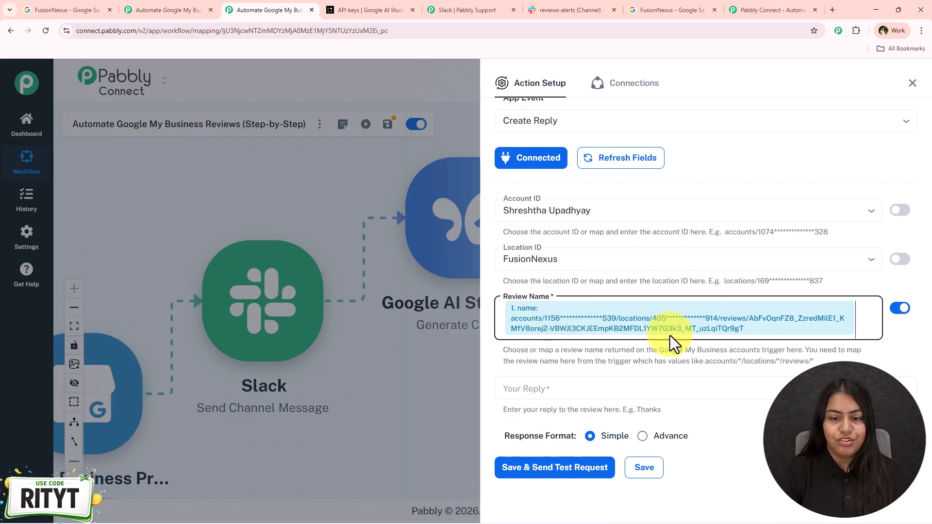
Map the reply to the "candidates 0 content parts 0 text" field from the Google AI Studio (Gemini) step.
scroll(723, 330, "down", 1)
left_click(563, 370)
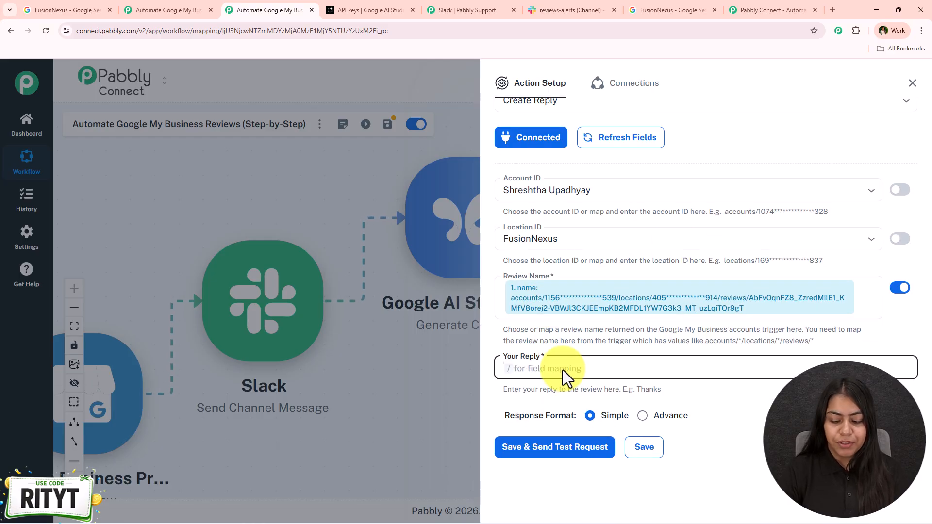
type("/")
left_click(594, 488)
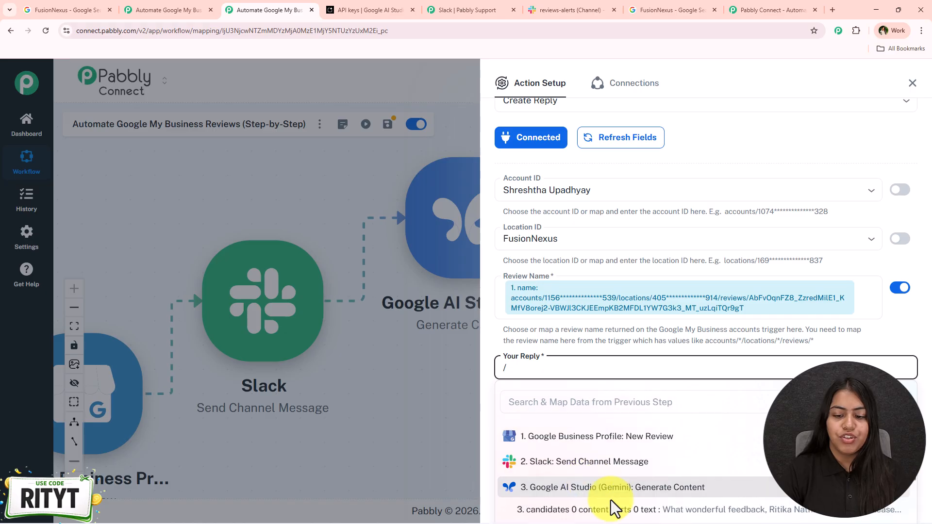
left_click(615, 509)
scroll(556, 459, "down", 1)
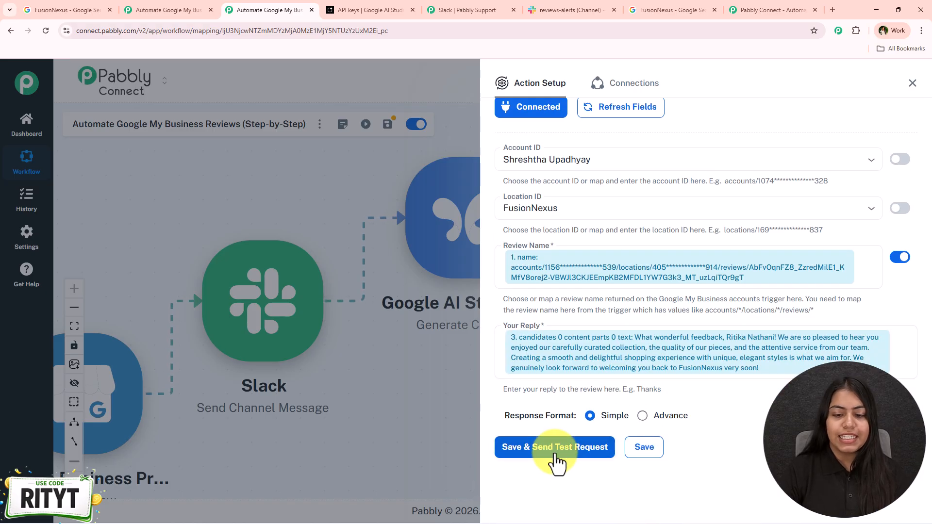
Save the reply action with a test request, review the received response, and close the setup.
left_click(557, 464)
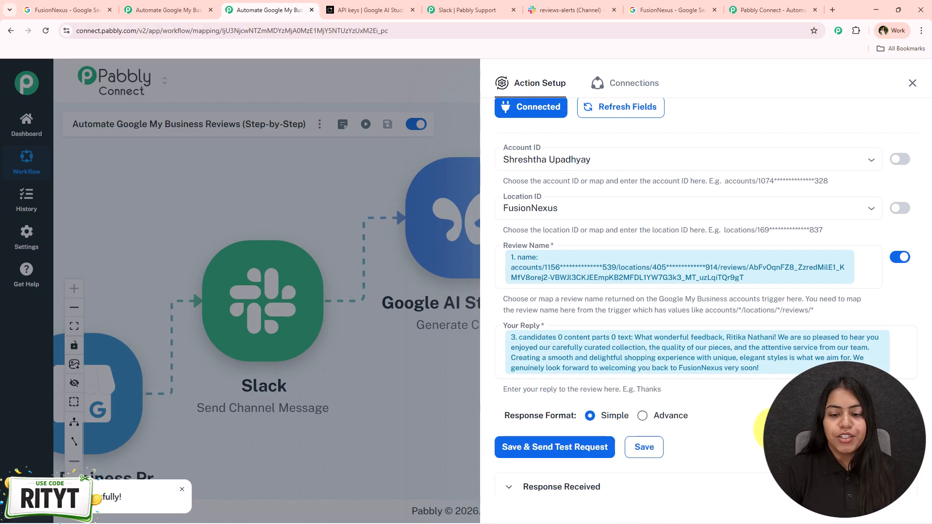
scroll(776, 428, "down", 1)
scroll(776, 428, "down", 2)
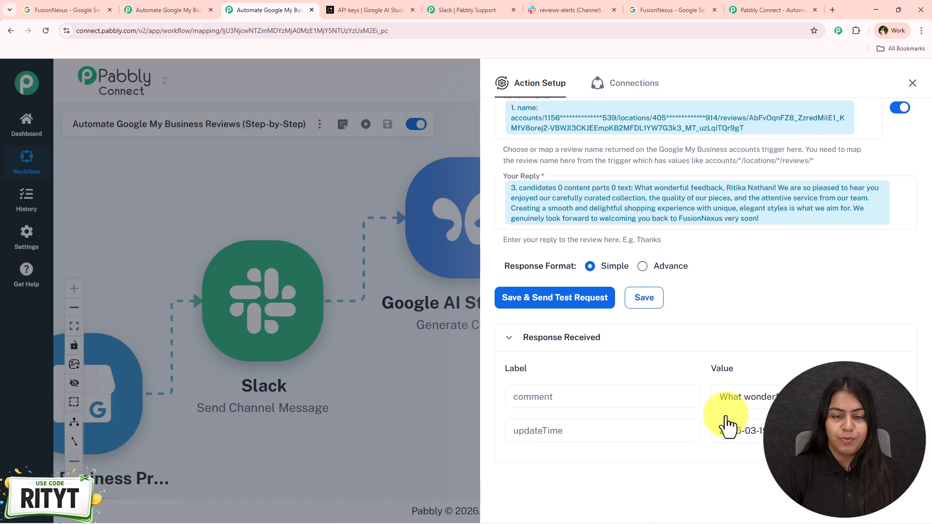
left_click(913, 83)
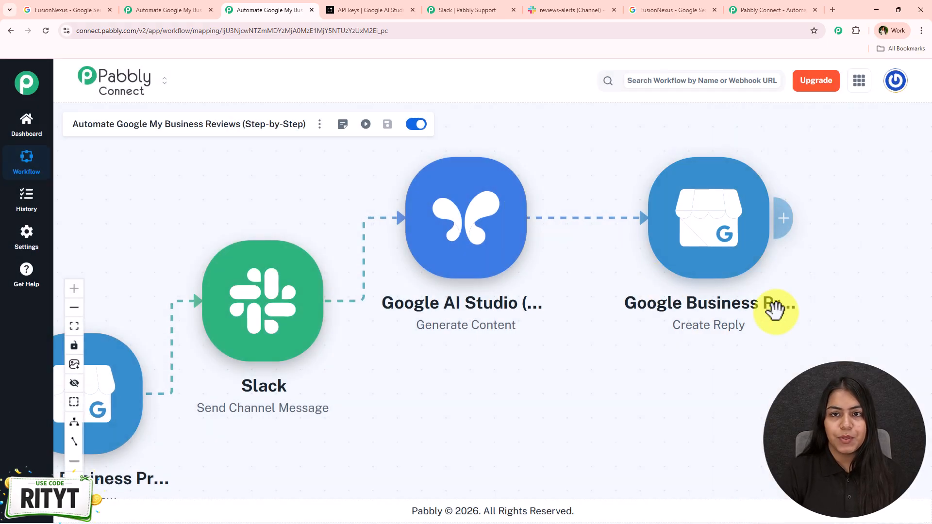
Switch to FusionNexus's Google search results, reload them, and check all Google reviews for the owner's reply to the boutique review.
left_click(655, 3)
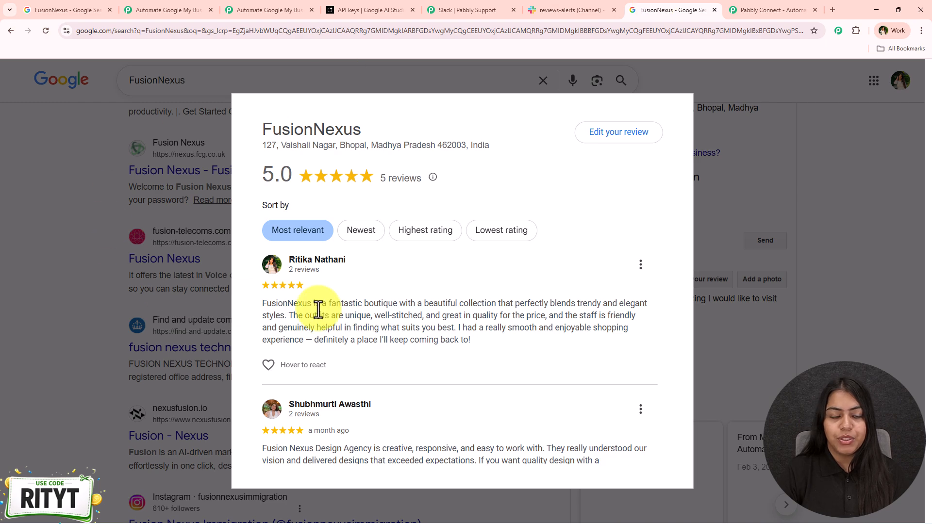
scroll(353, 386, "down", 2)
scroll(382, 307, "up", 2)
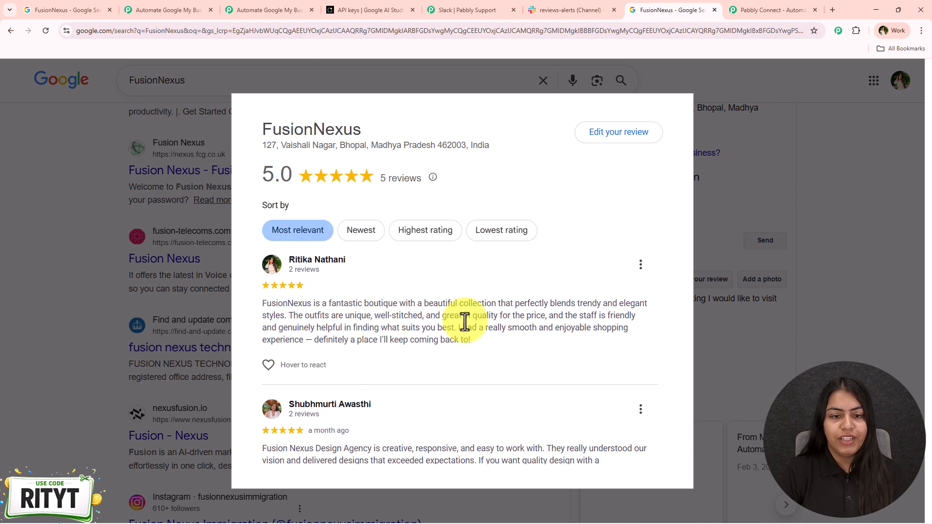
left_click(46, 30)
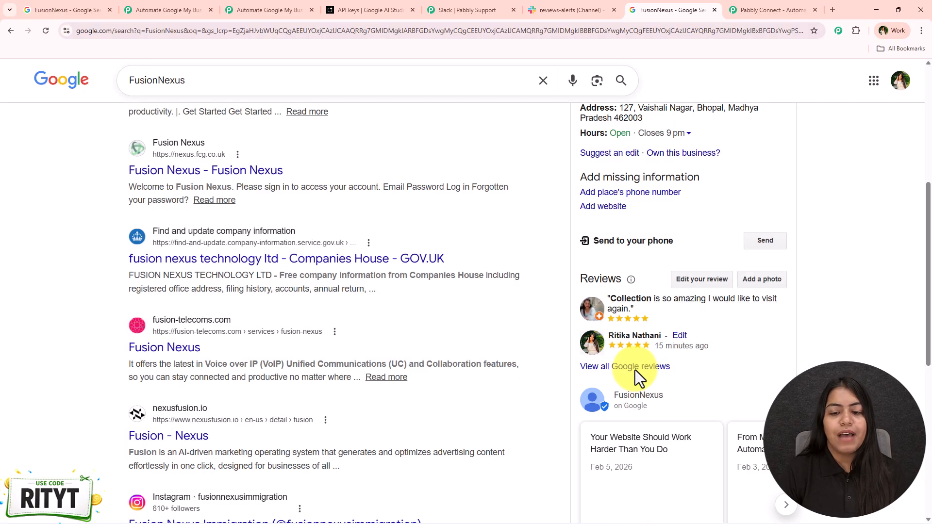
left_click(632, 369)
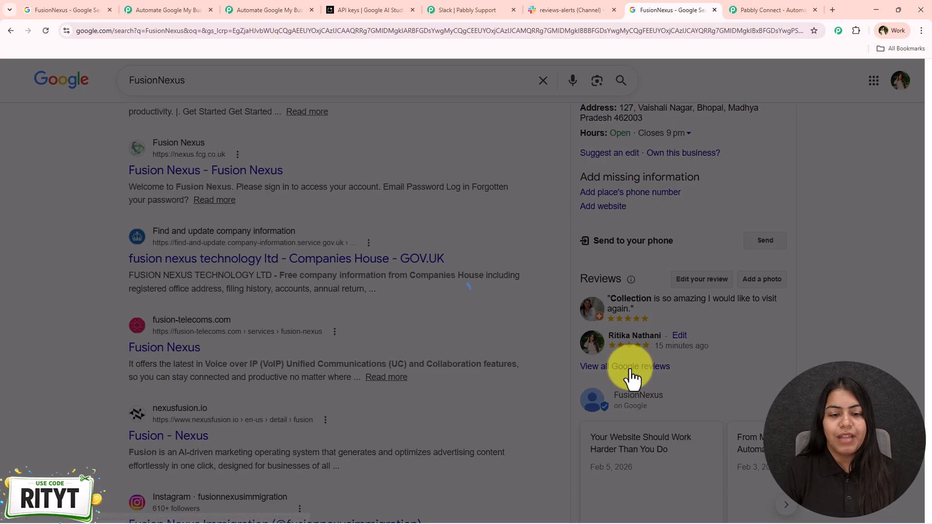
scroll(371, 355, "down", 2)
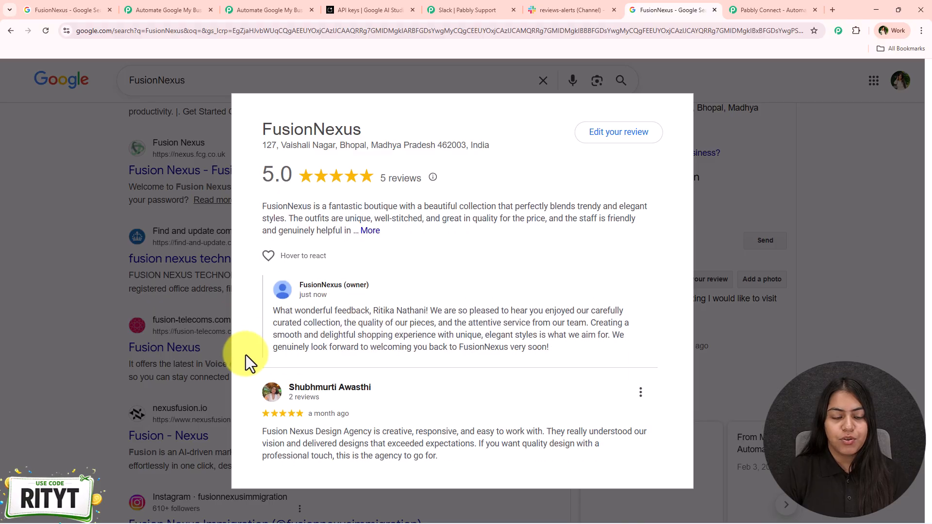
scroll(451, 306, "up", 2)
left_click(370, 328)
scroll(358, 255, "down", 2)
Return to Pabbly Connect to view the entire workflow, and check the review alert in Slack's reviews-alerts channel.
left_click(265, 10)
left_click_drag(227, 439, 321, 389)
scroll(315, 365, "down", 2)
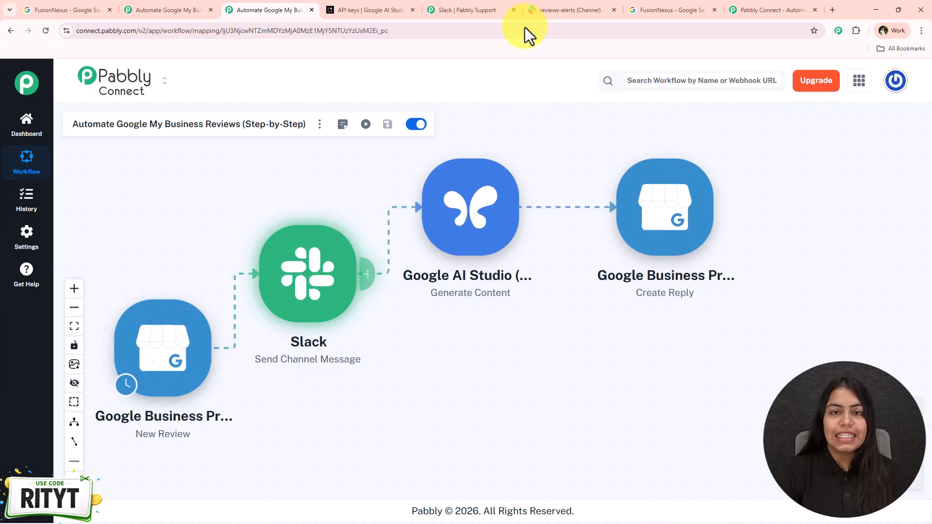
left_click(546, 10)
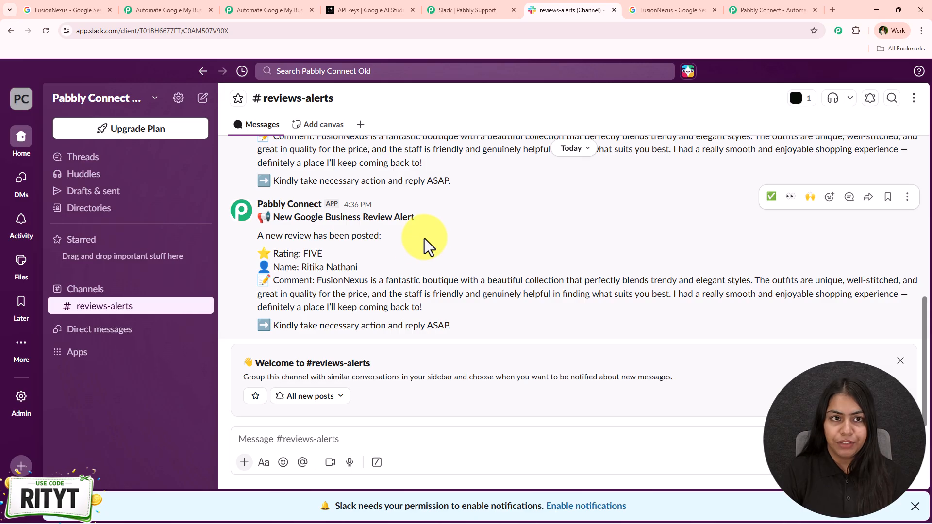
Switch back to the Pabbly Connect workflow and move the Create Reply node slightly higher than the Gemini node.
left_click(254, 9)
mouse_move(660, 247)
left_mouse_down()
mouse_move(661, 214)
mouse_move(672, 218)
mouse_move(649, 232)
left_mouse_up()
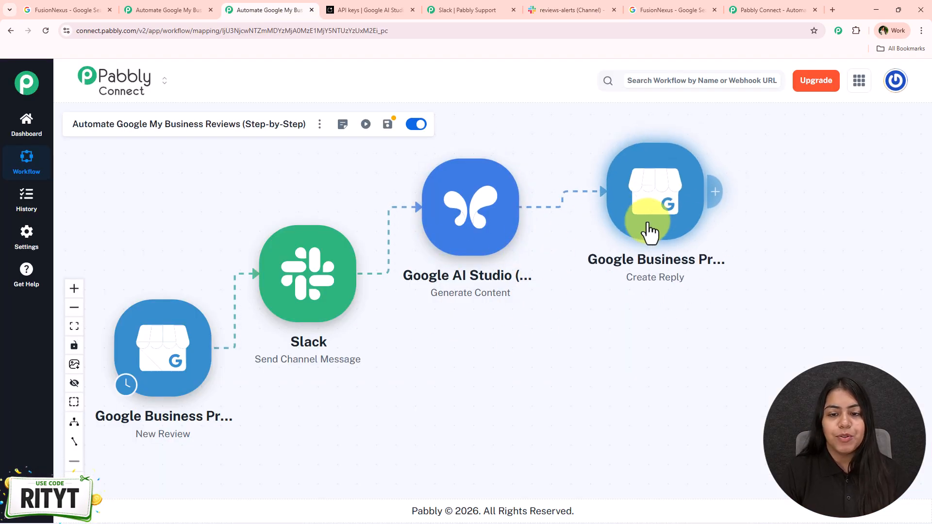
left_click(168, 2)
left_click(245, 7)
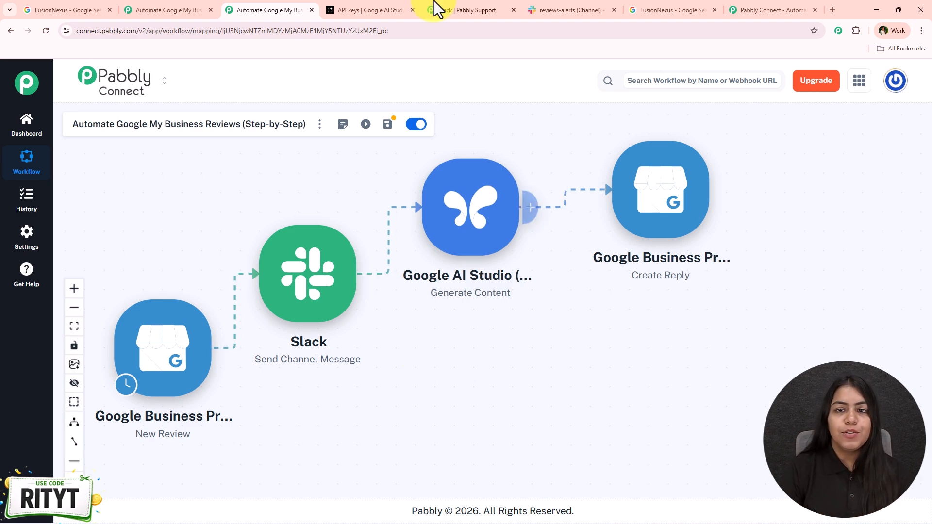
Recheck the Slack review alert, return to Pabbly Connect, and shift the Create Reply node slightly closer to the Gemini node.
left_click(592, 9)
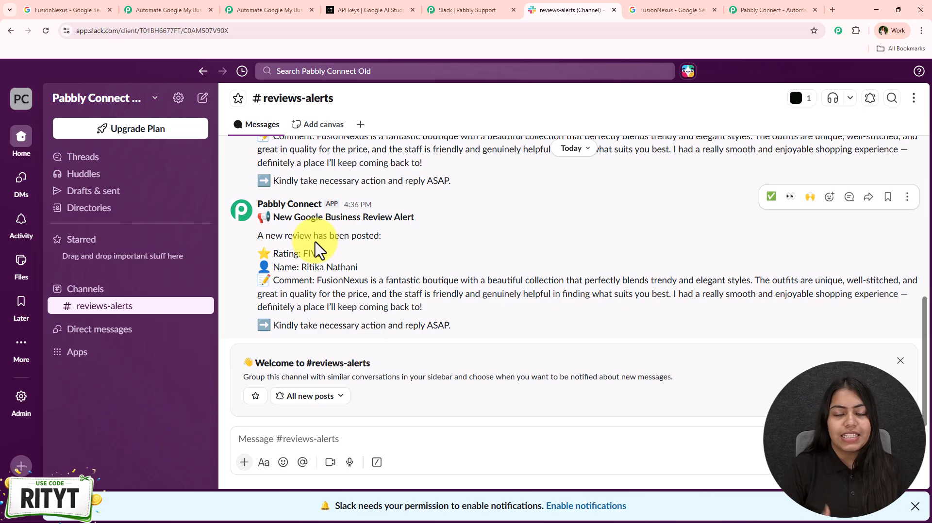
left_click(240, 9)
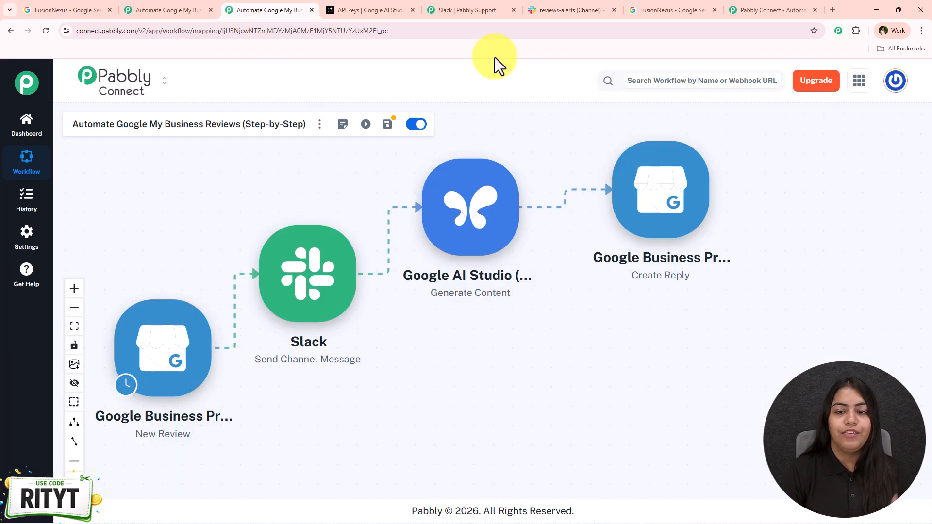
left_click_drag(659, 182, 651, 186)
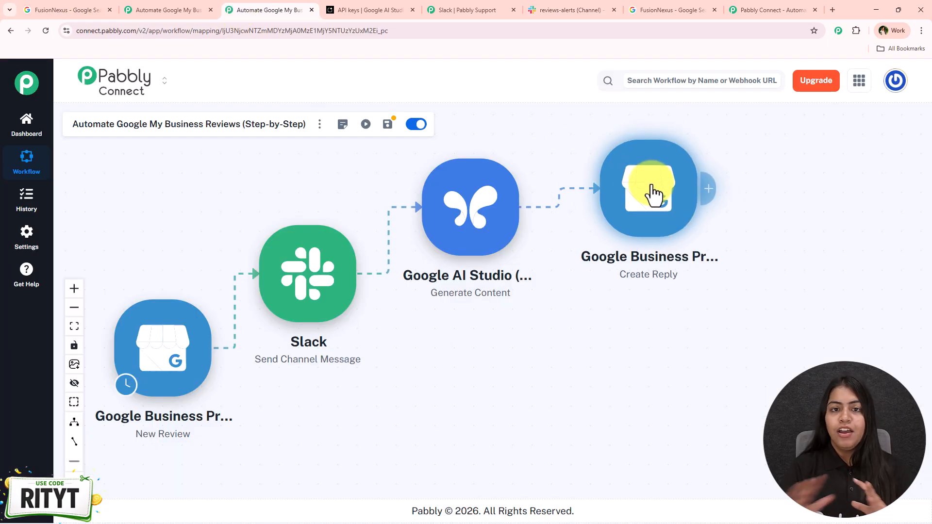